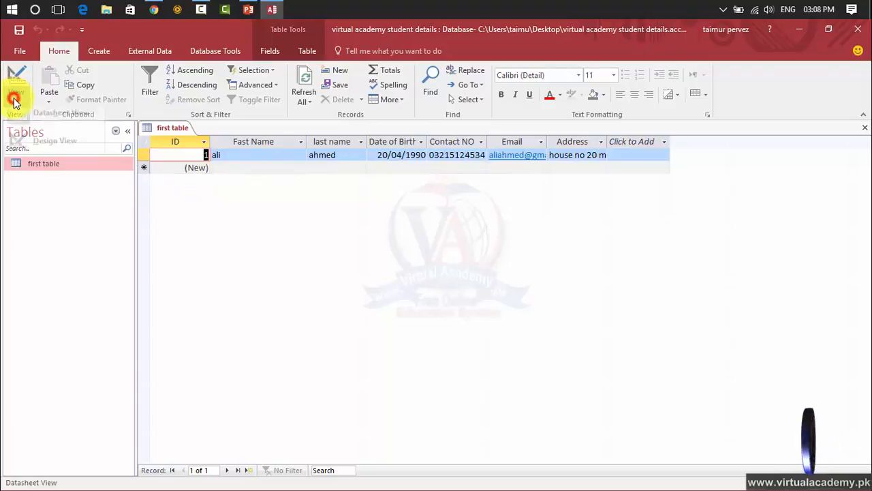
Step: Open the first table in Design View and look over the ID and Fast Name fields and the ID data type
{"action": "left_click", "coordinate": [40, 156]}
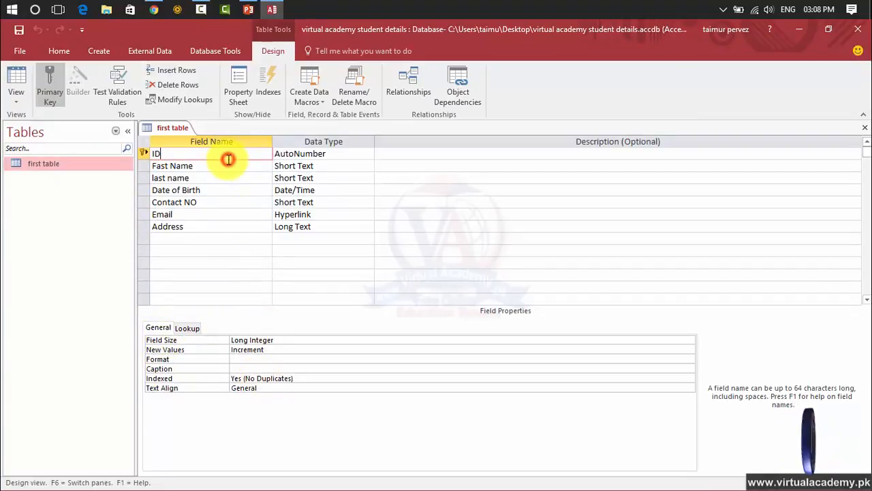
{"action": "left_click", "coordinate": [208, 166]}
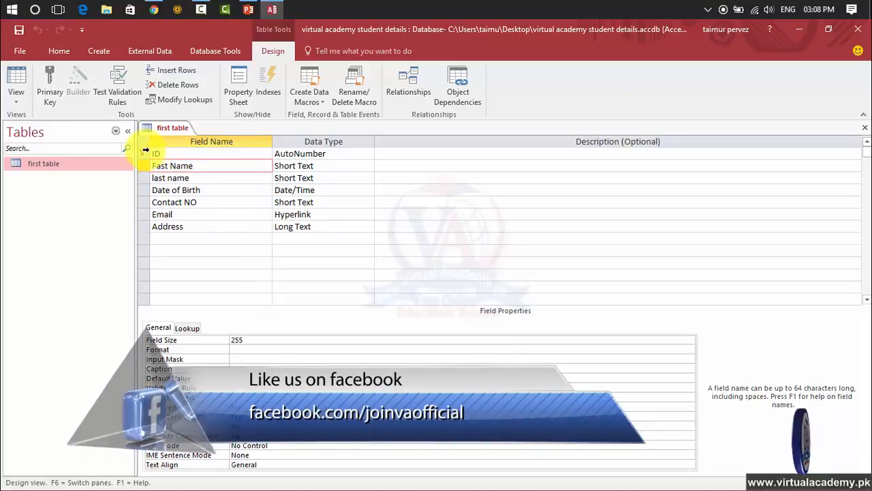
{"action": "left_click", "coordinate": [294, 154]}
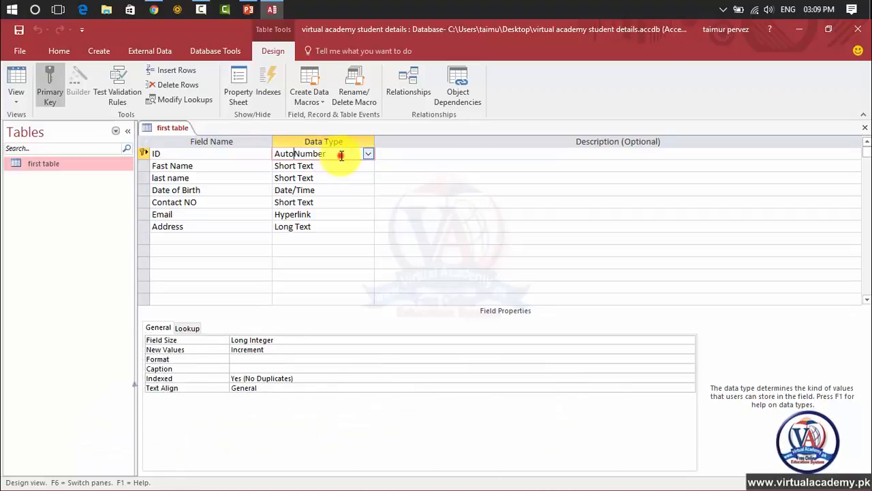
{"action": "left_click", "coordinate": [209, 154]}
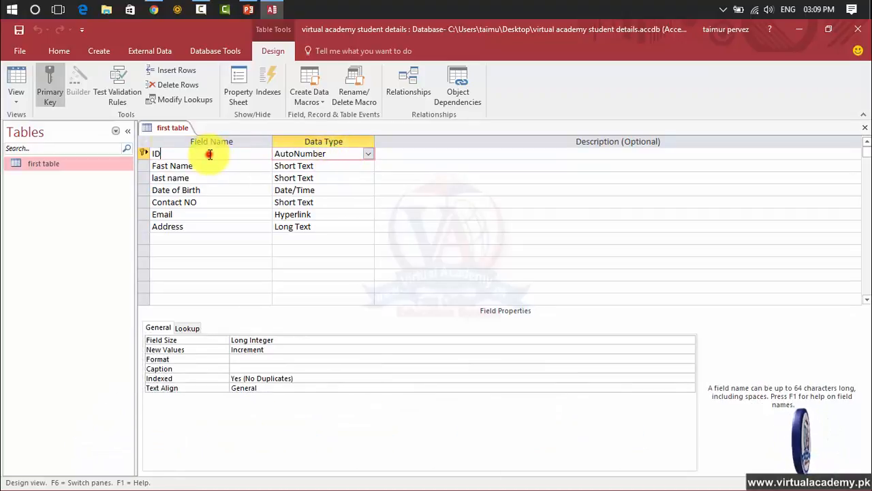
{"action": "double_click", "coordinate": [209, 154]}
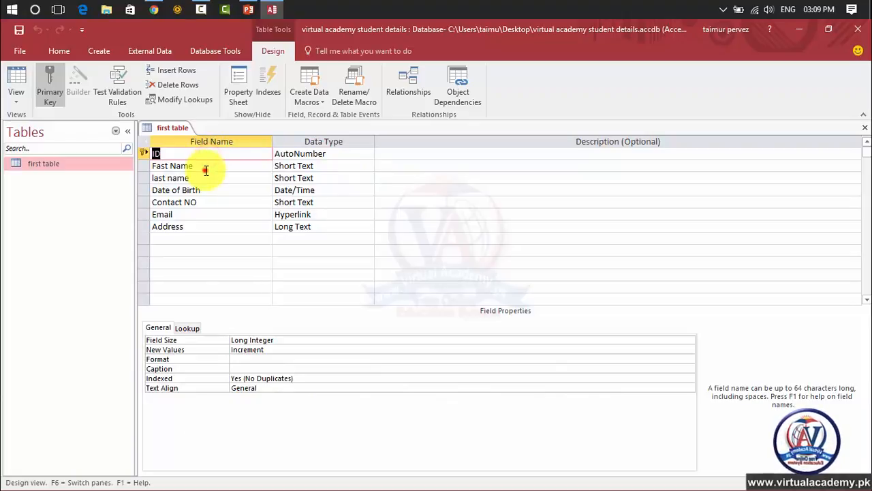
{"action": "left_click", "coordinate": [206, 170]}
{"action": "left_click", "coordinate": [204, 157]}
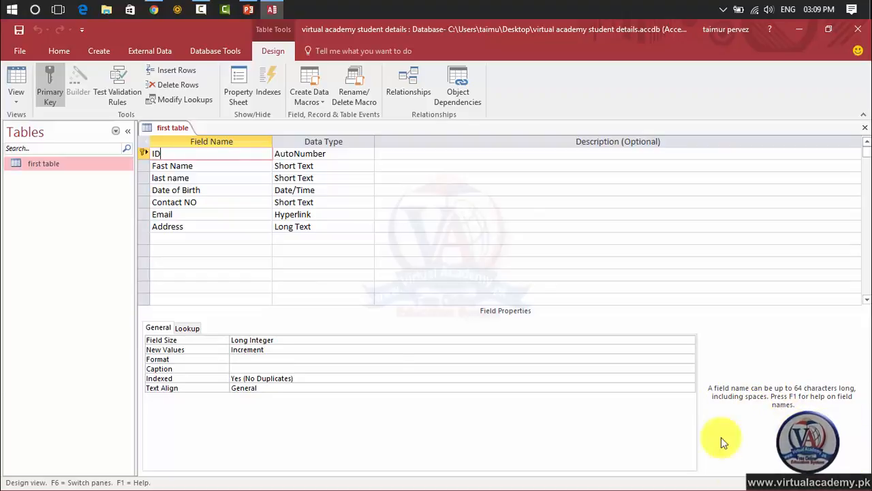
Step: Examine the Field Size options available for the ID field
{"action": "left_click", "coordinate": [300, 349]}
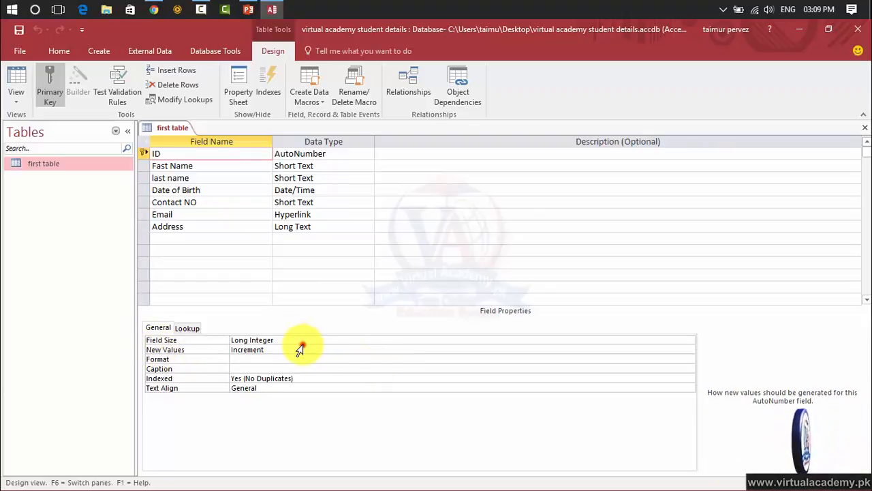
{"action": "left_click", "coordinate": [305, 340]}
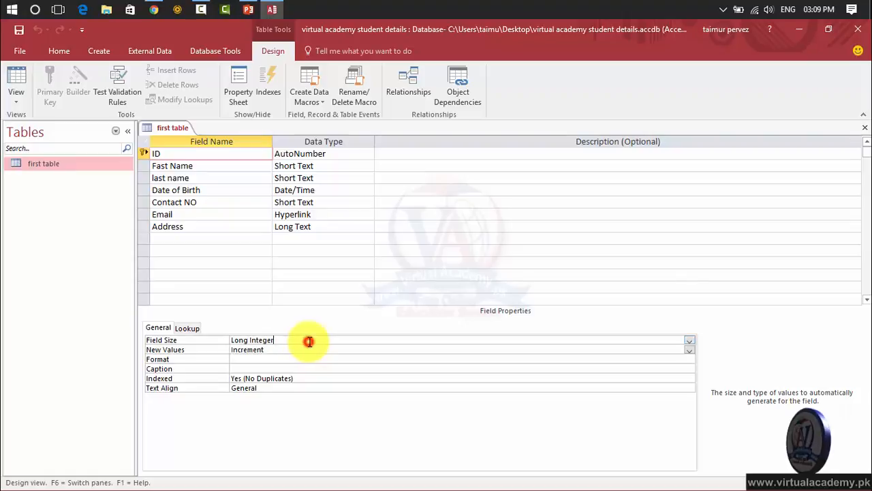
{"action": "left_click", "coordinate": [691, 339]}
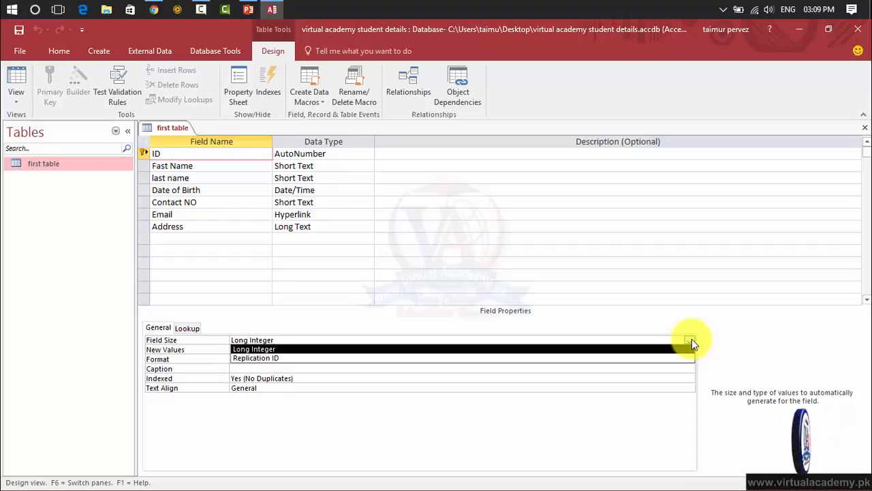
{"action": "left_click", "coordinate": [691, 339]}
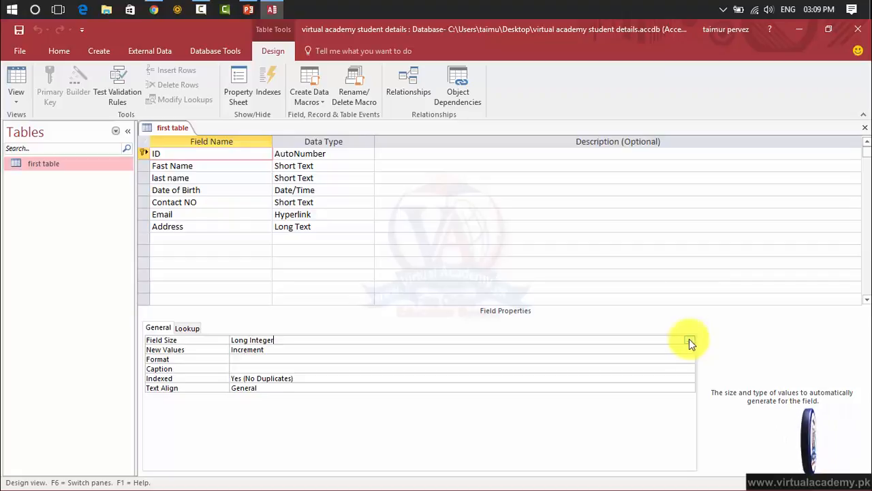
Step: Try Random as the ID field's New Values setting and restore it to Increment
{"action": "left_click", "coordinate": [666, 351]}
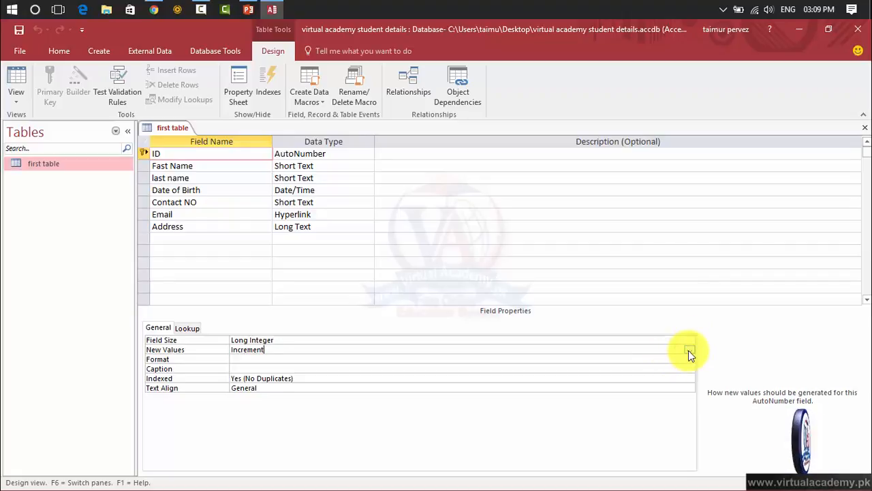
{"action": "left_click", "coordinate": [690, 351]}
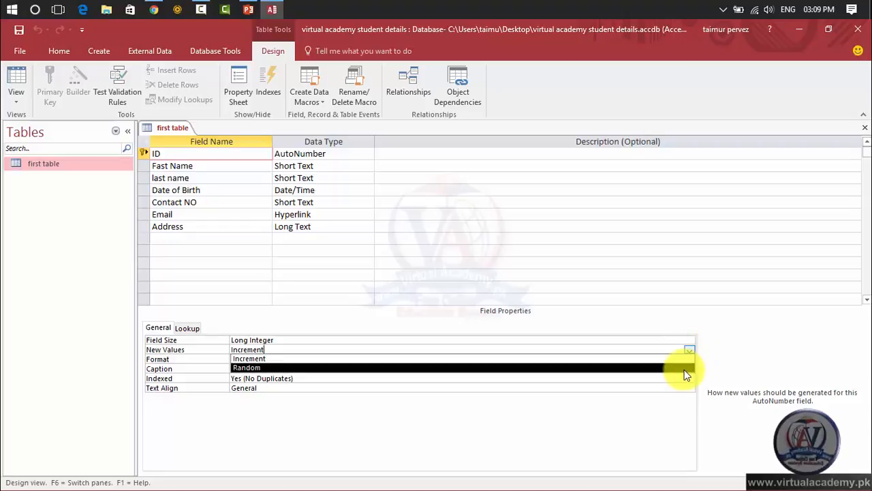
{"action": "left_click", "coordinate": [684, 369]}
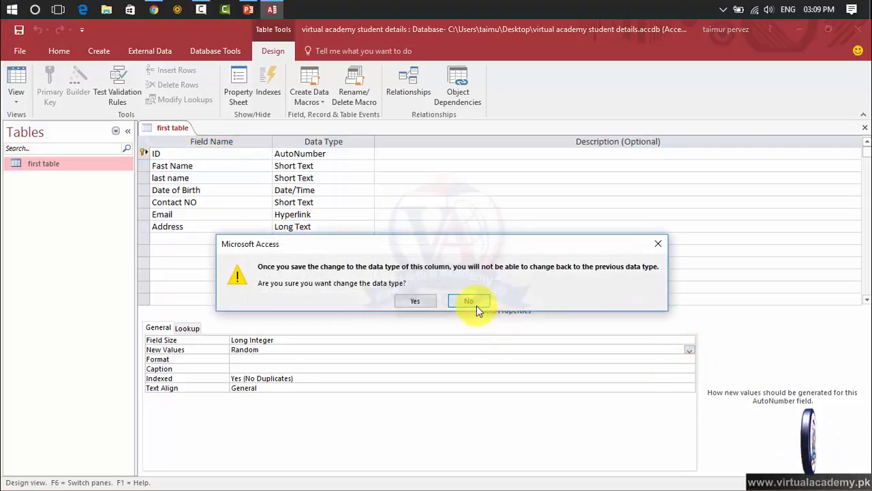
{"action": "left_click", "coordinate": [469, 302]}
{"action": "left_click", "coordinate": [690, 350]}
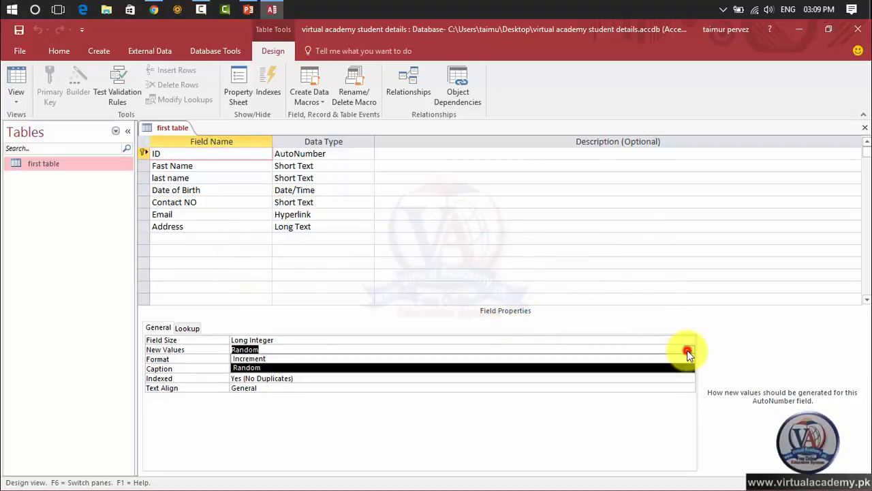
{"action": "left_click", "coordinate": [664, 359]}
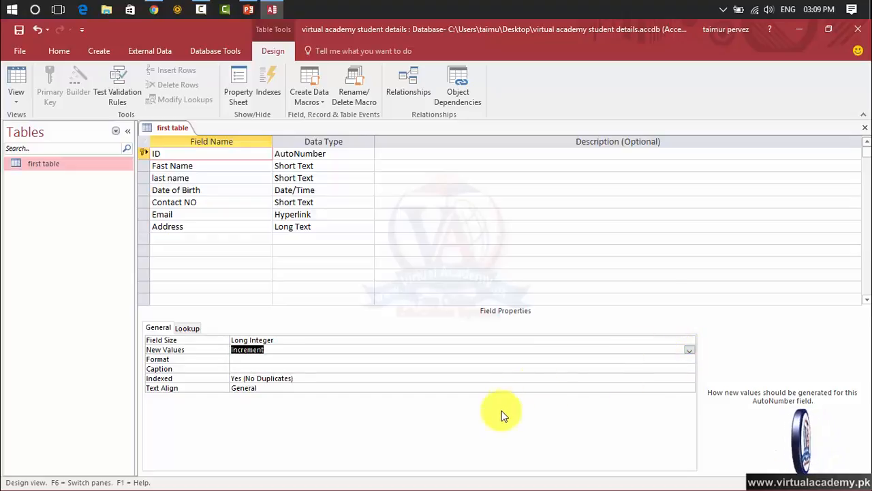
Step: Examine the ID field's Format choices and its Indexed and Caption properties
{"action": "left_click", "coordinate": [336, 360]}
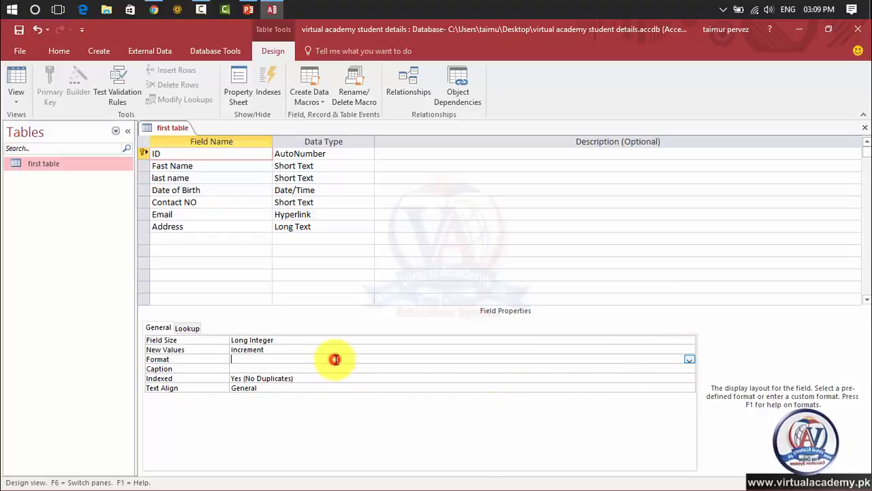
{"action": "left_click", "coordinate": [689, 360]}
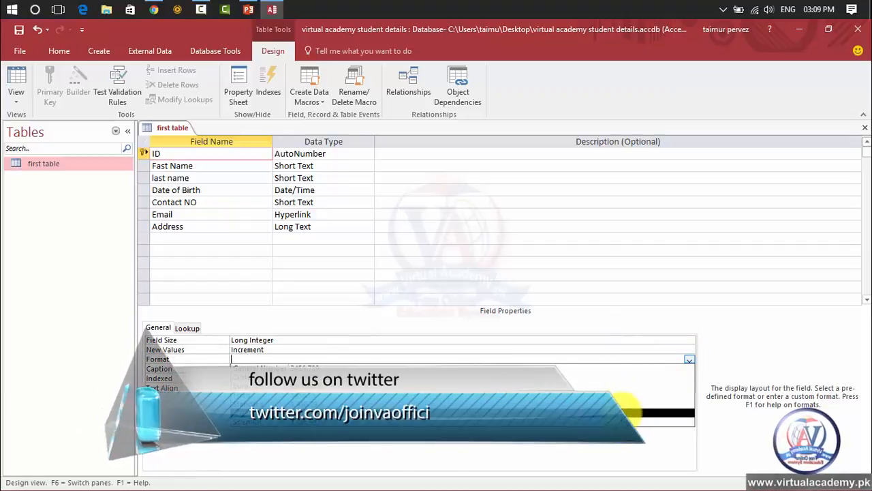
{"action": "left_click", "coordinate": [740, 322]}
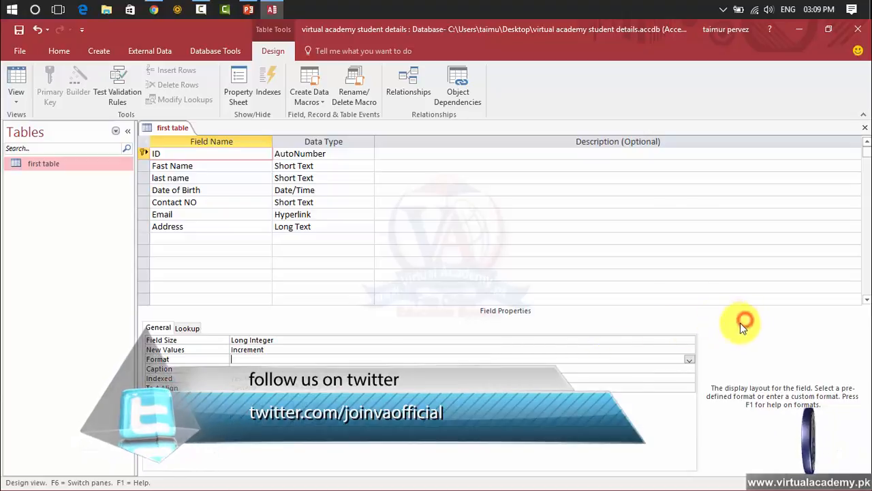
{"action": "left_click", "coordinate": [513, 379]}
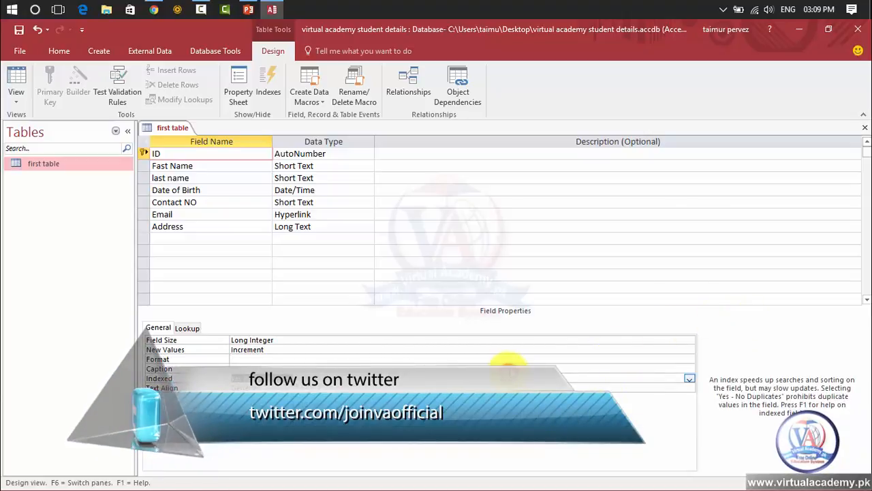
{"action": "left_click", "coordinate": [508, 368]}
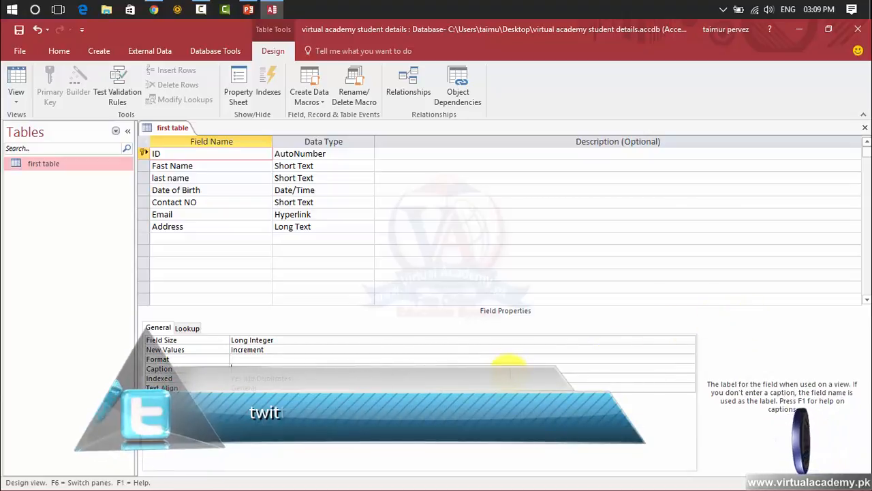
Step: Set the Format property of the Date of Birth field to Medium Date
{"action": "left_click", "coordinate": [231, 165]}
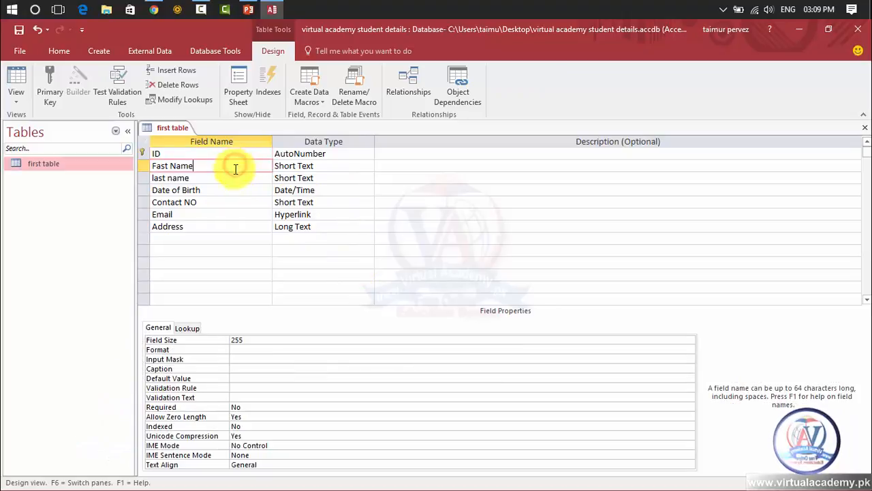
{"action": "left_click", "coordinate": [228, 191]}
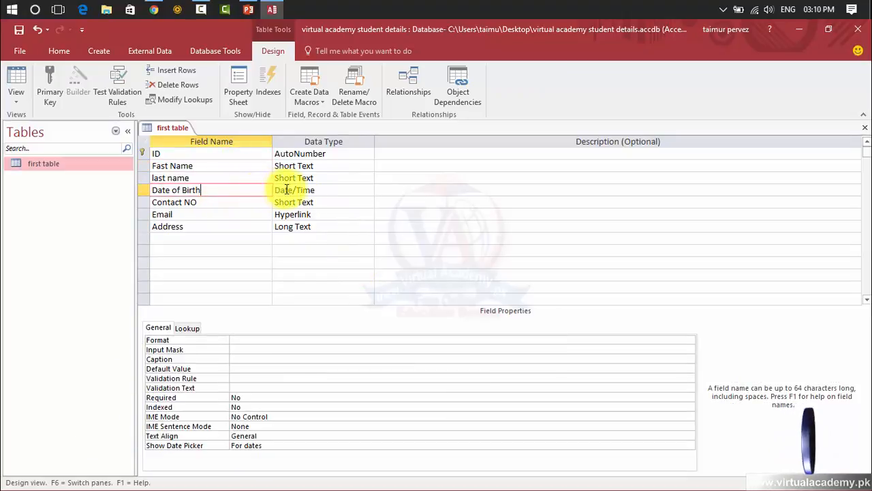
{"action": "left_click", "coordinate": [243, 340]}
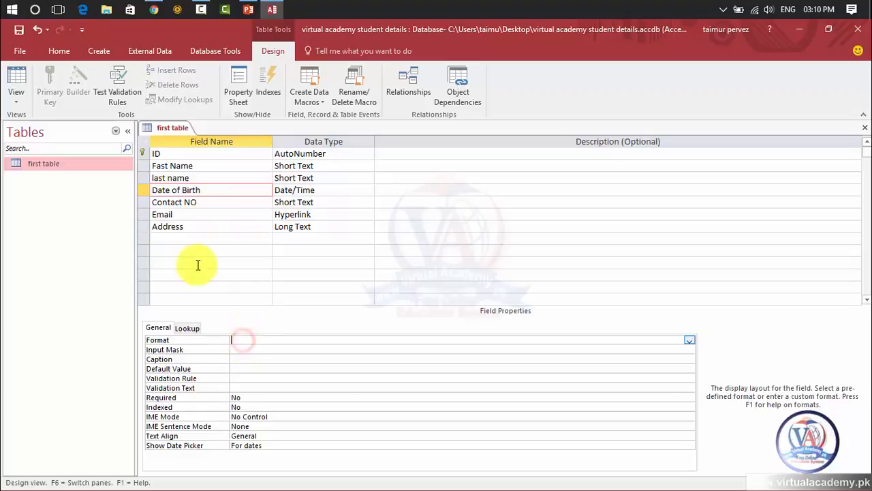
{"action": "left_click", "coordinate": [314, 189]}
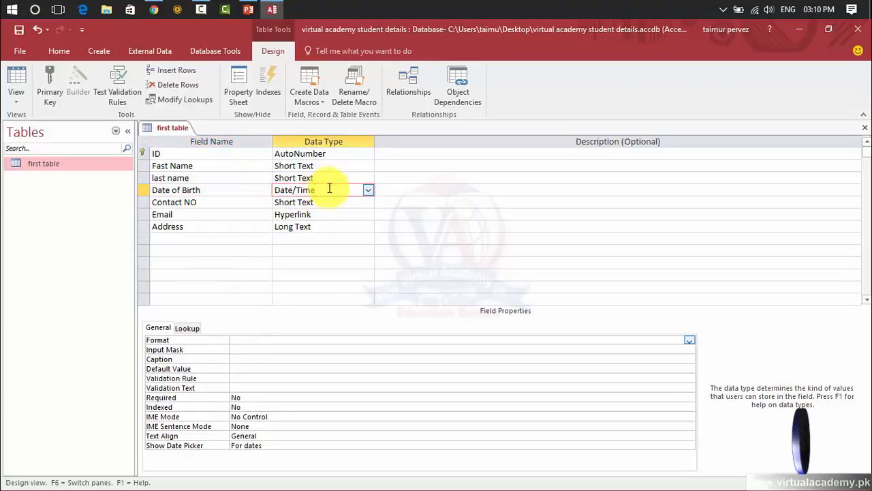
{"action": "left_click", "coordinate": [284, 336]}
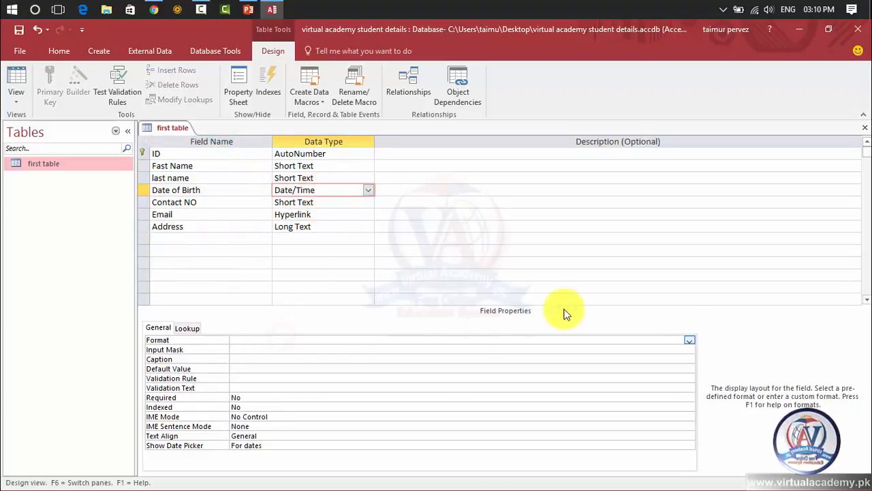
{"action": "left_click", "coordinate": [689, 340]}
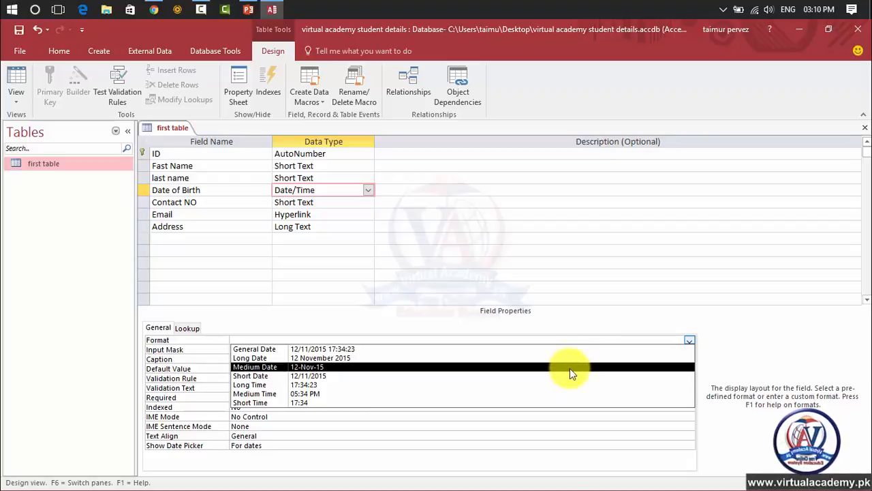
{"action": "left_click", "coordinate": [569, 366]}
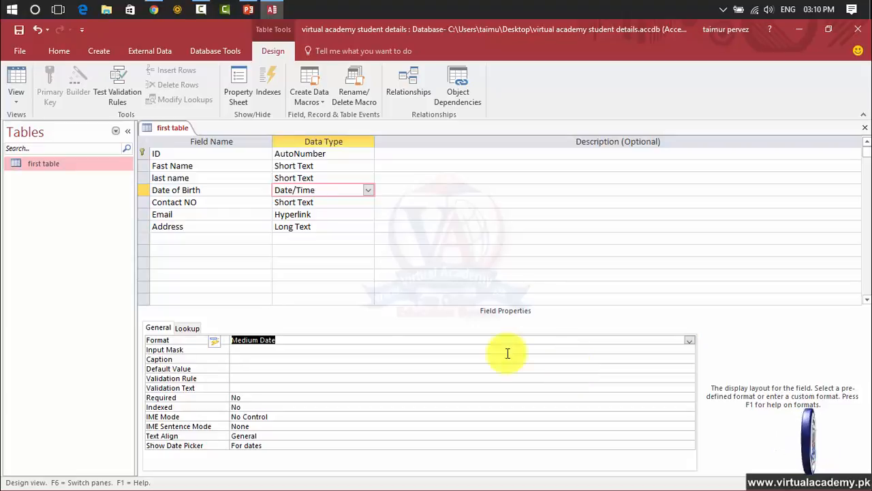
Step: Start the Input Mask Wizard for the Date of Birth field, saving the table first
{"action": "left_click", "coordinate": [365, 349]}
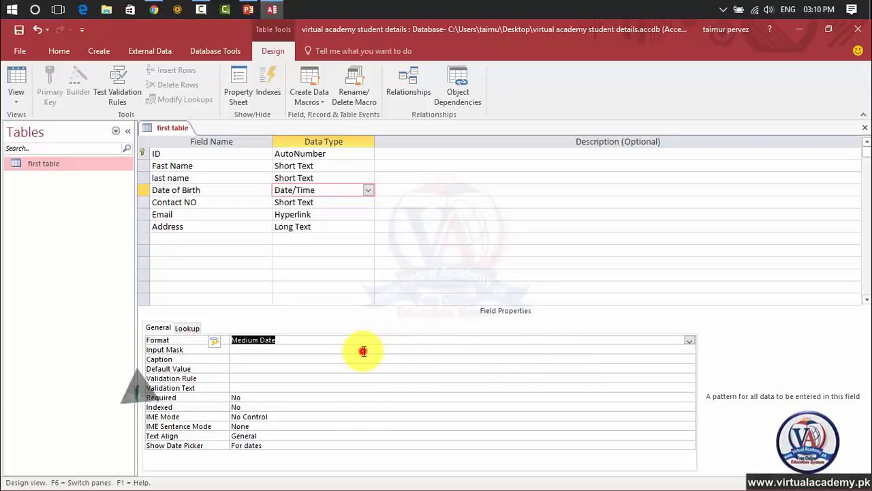
{"action": "left_click", "coordinate": [689, 348]}
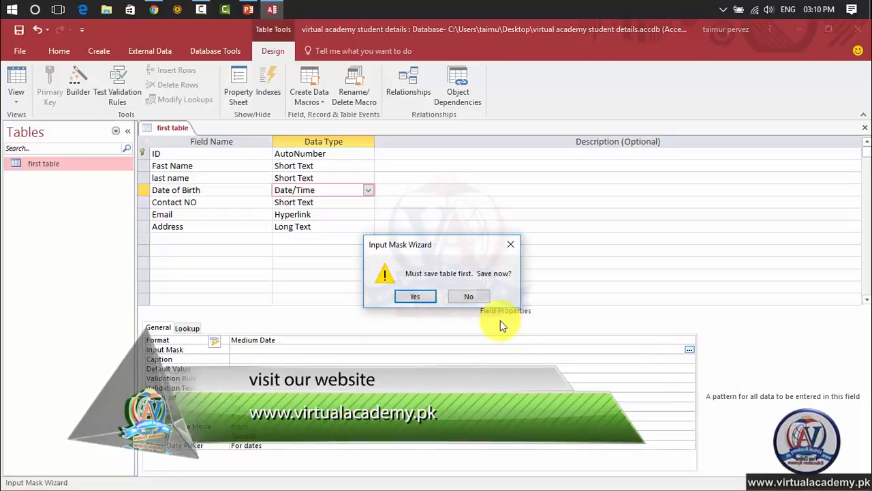
{"action": "left_click", "coordinate": [415, 296]}
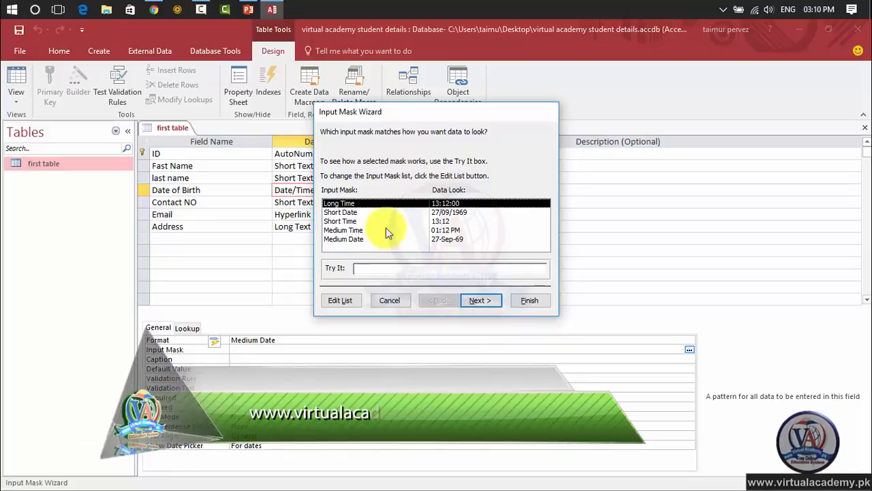
Step: Examine the Short Date, Short Time, Medium Time and Medium Date masks offered by the Input Mask Wizard
{"action": "left_click", "coordinate": [334, 212]}
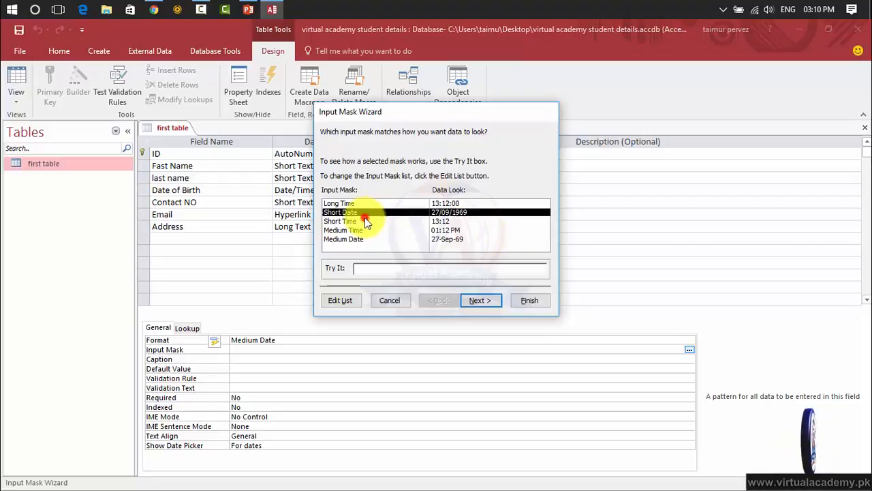
{"action": "left_click", "coordinate": [366, 222]}
{"action": "left_click", "coordinate": [363, 229]}
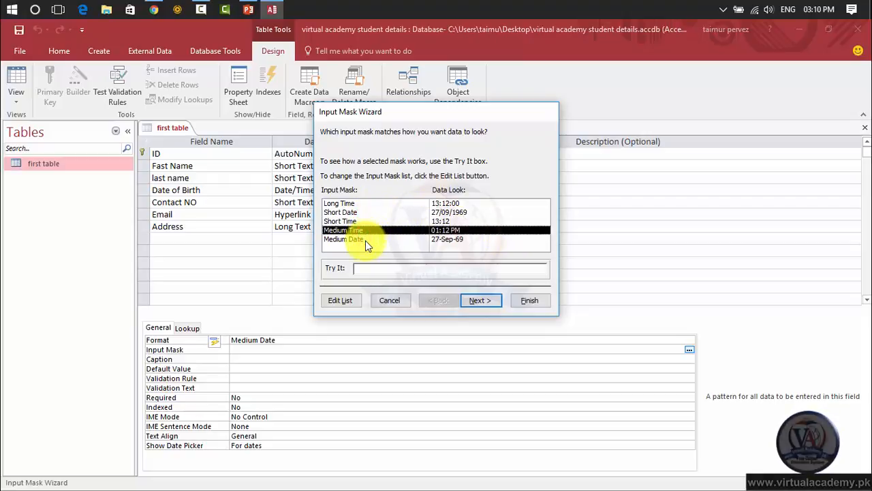
{"action": "left_click", "coordinate": [364, 240]}
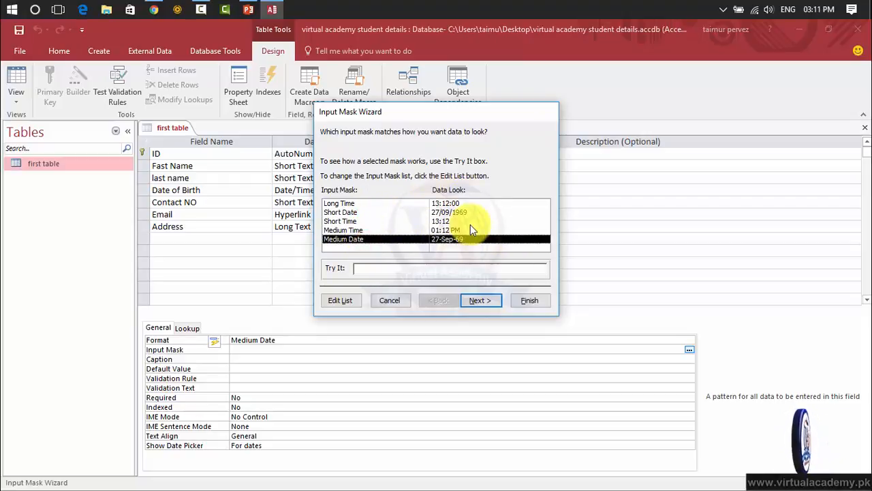
{"action": "left_click", "coordinate": [482, 301]}
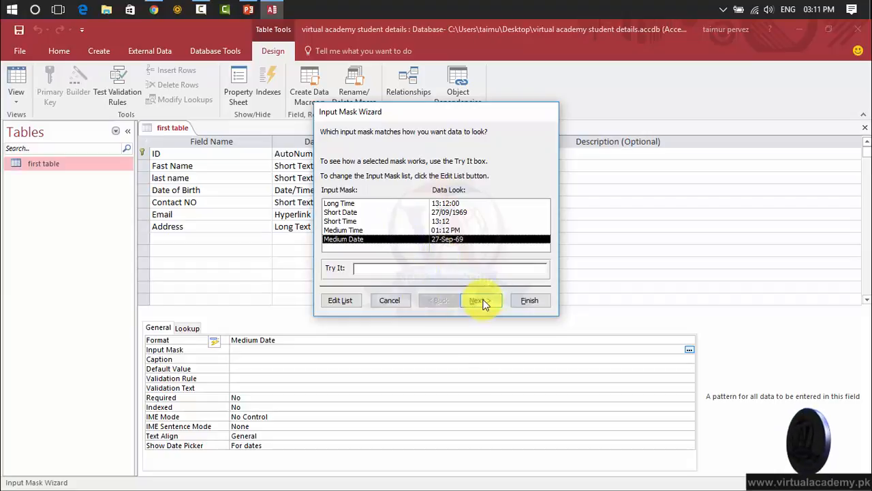
Step: Look over the form for customizing the input mask list, and leave the Input Mask Wizard without applying a mask
{"action": "left_click", "coordinate": [350, 304]}
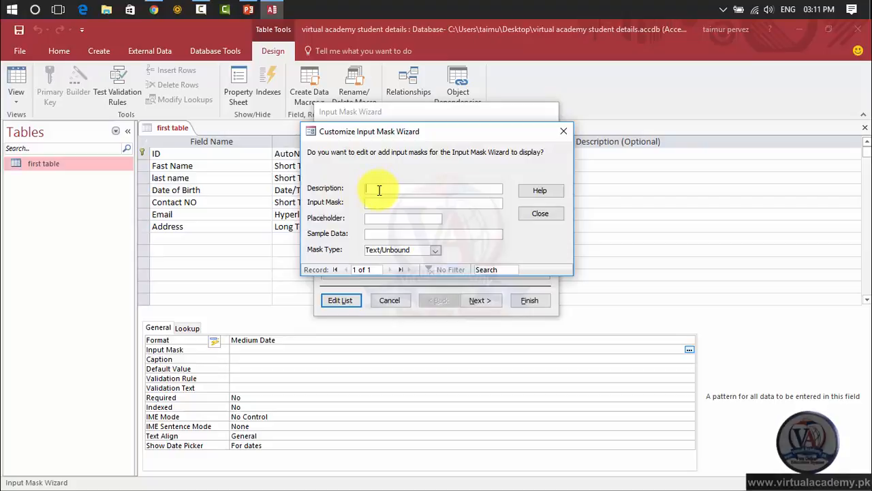
{"action": "left_click", "coordinate": [379, 201]}
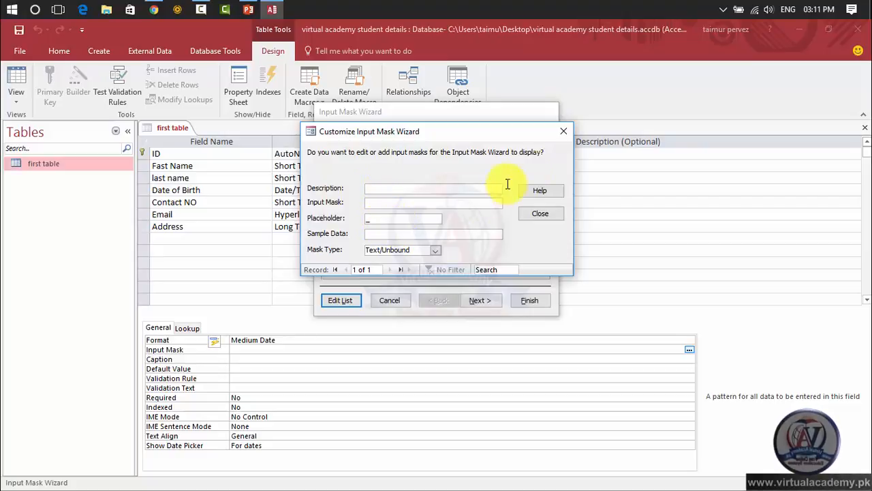
{"action": "left_click", "coordinate": [565, 130]}
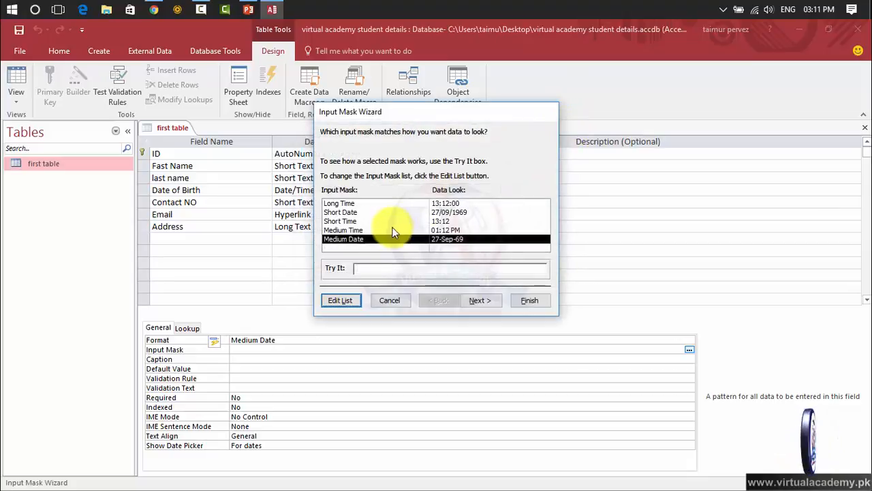
{"action": "left_click", "coordinate": [362, 212]}
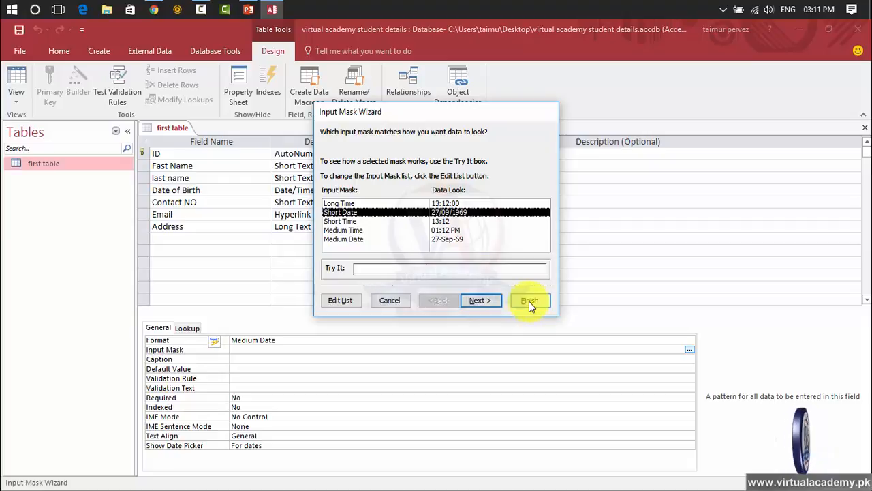
{"action": "left_click", "coordinate": [373, 301]}
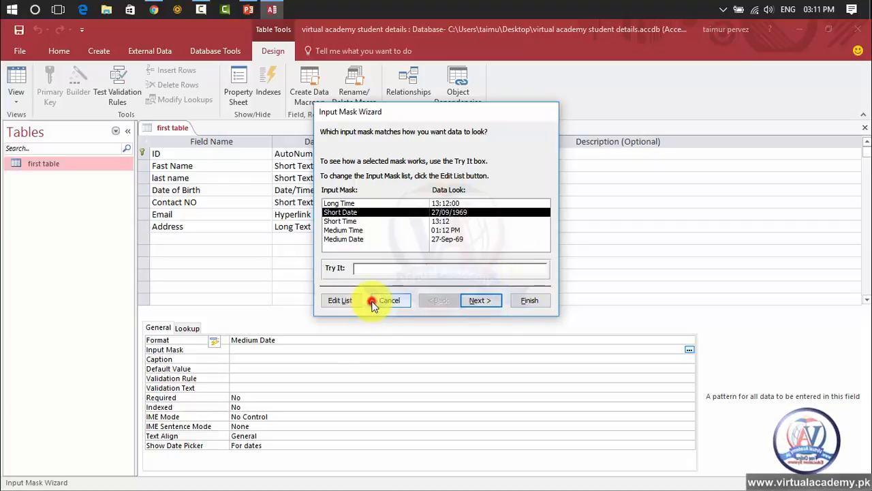
Step: Set the Format property of the Date of Birth field to Short Date
{"action": "left_click", "coordinate": [259, 340]}
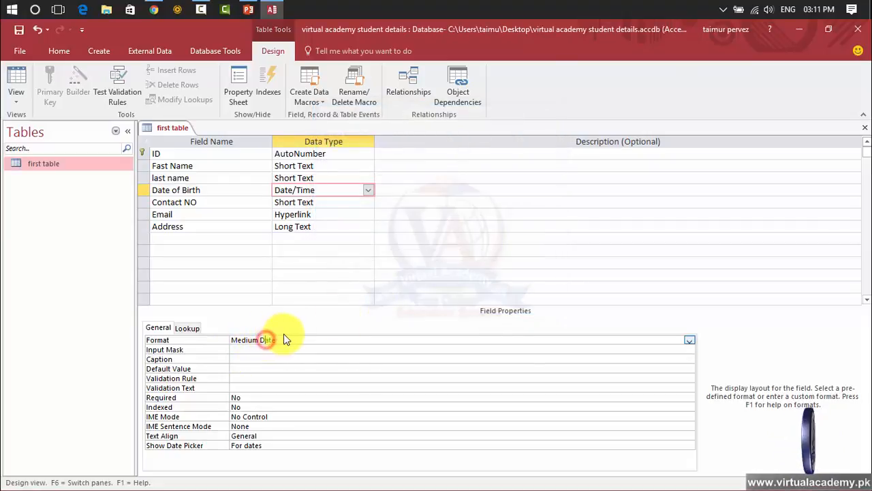
{"action": "left_click", "coordinate": [689, 340]}
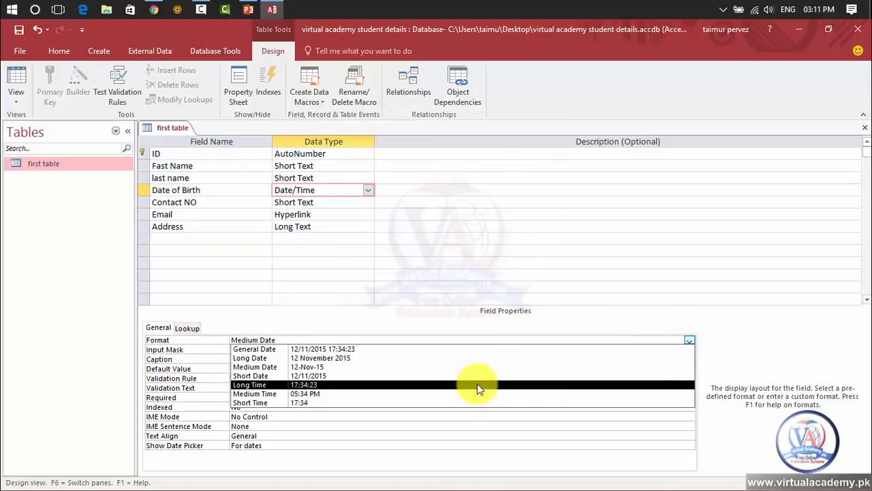
{"action": "left_click", "coordinate": [436, 375]}
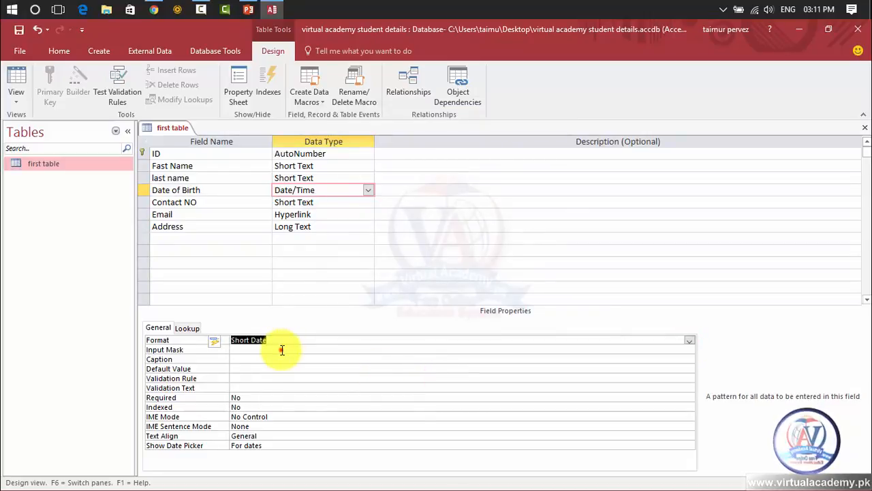
Step: Restart the Input Mask Wizard for the Date of Birth field, saving the table, and choose the Short Date mask
{"action": "left_click", "coordinate": [282, 350]}
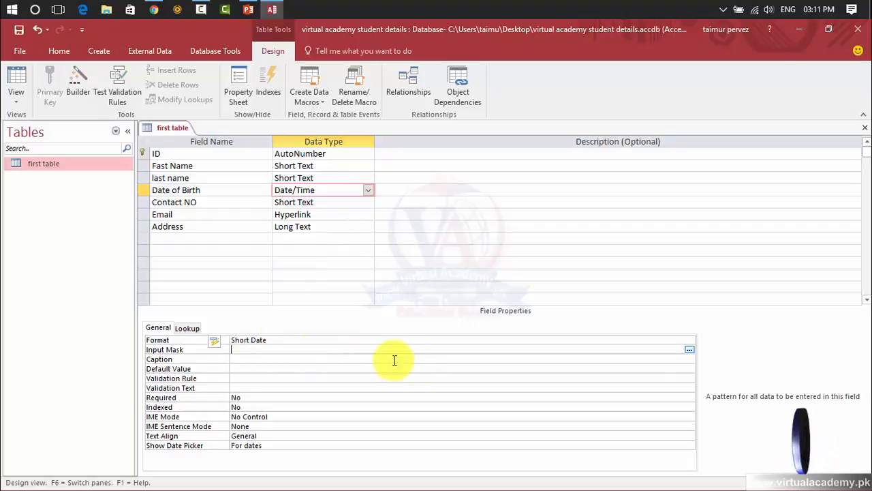
{"action": "left_click", "coordinate": [688, 350]}
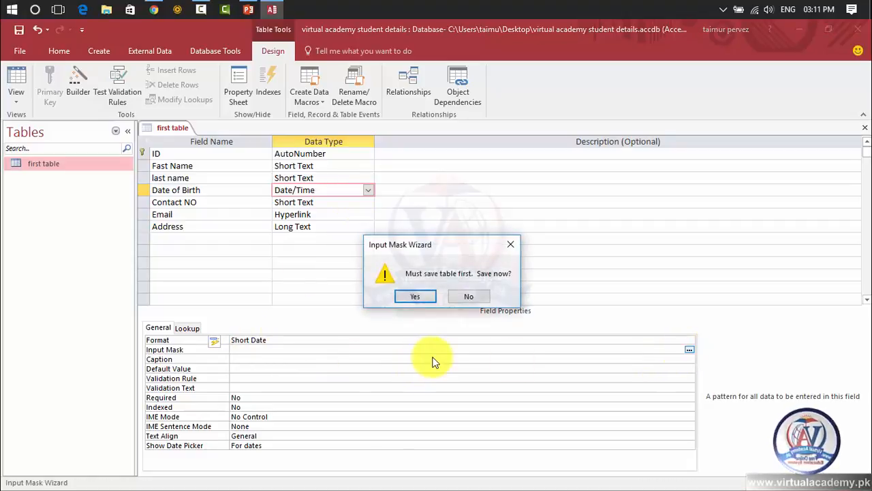
{"action": "left_click", "coordinate": [411, 298]}
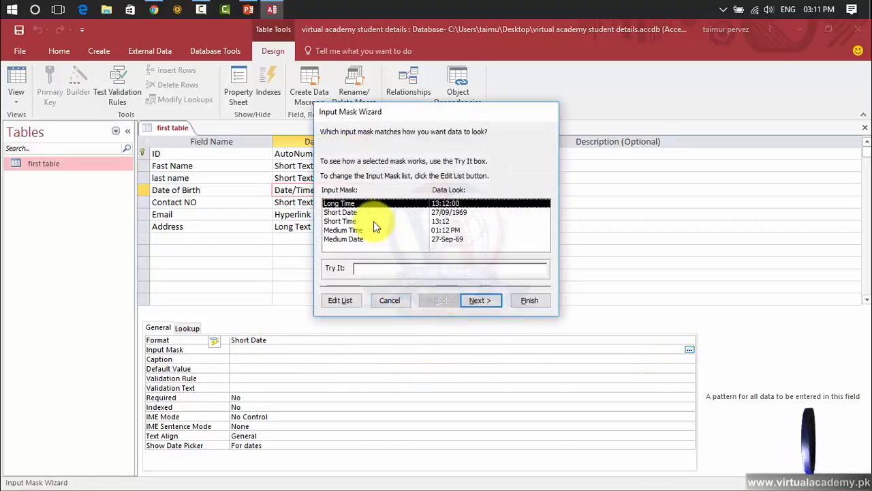
{"action": "left_click", "coordinate": [341, 212]}
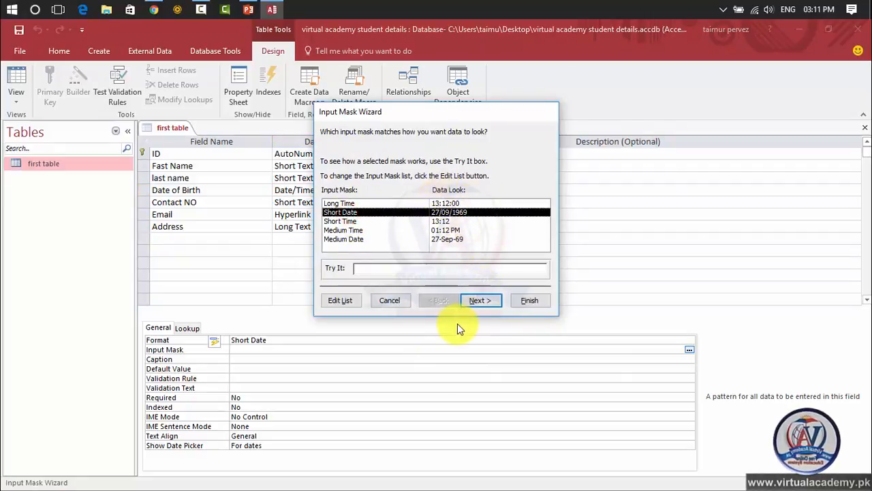
{"action": "left_click", "coordinate": [480, 301]}
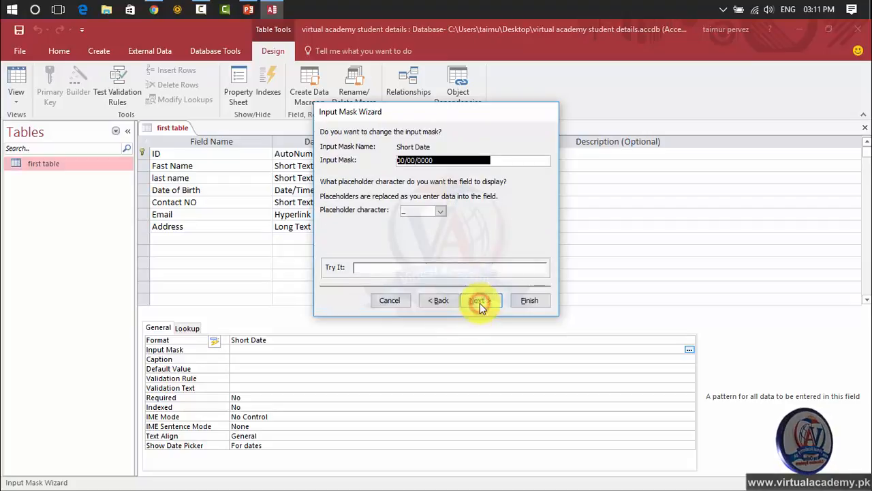
Step: Complete the Input Mask Wizard, keeping the mask 00/00/0000 and the underscore placeholder character
{"action": "left_click", "coordinate": [420, 161]}
{"action": "left_click", "coordinate": [405, 161]}
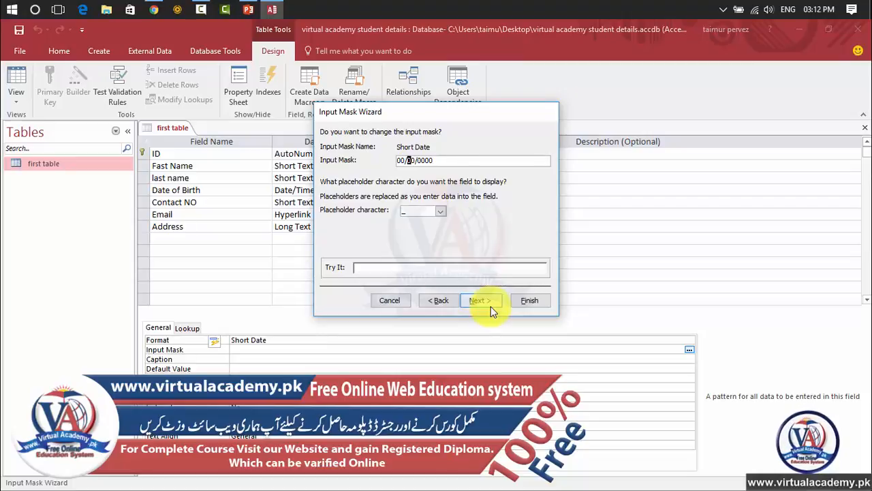
{"action": "left_click", "coordinate": [442, 212]}
{"action": "left_click", "coordinate": [441, 218]}
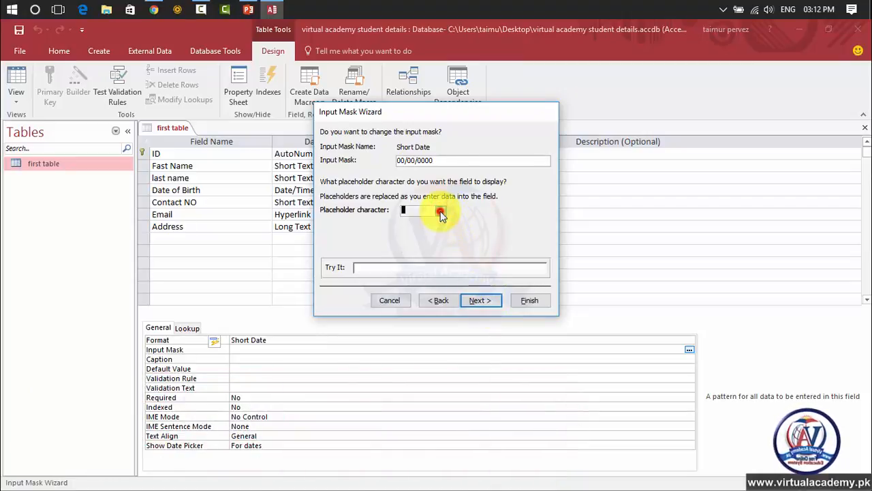
{"action": "left_click", "coordinate": [488, 303]}
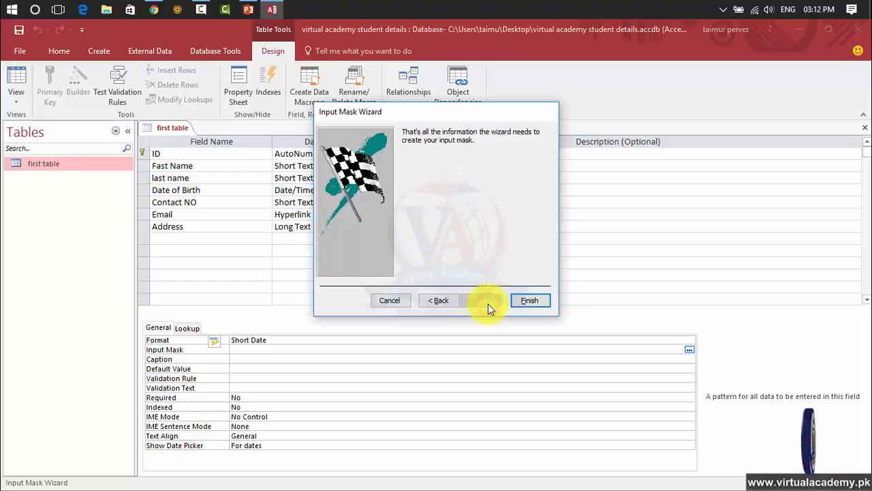
{"action": "left_click", "coordinate": [525, 302]}
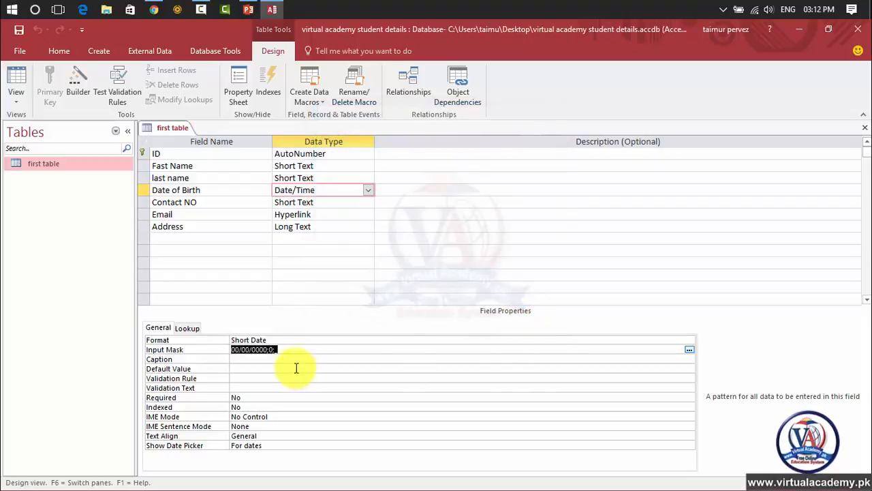
{"action": "left_click", "coordinate": [276, 350]}
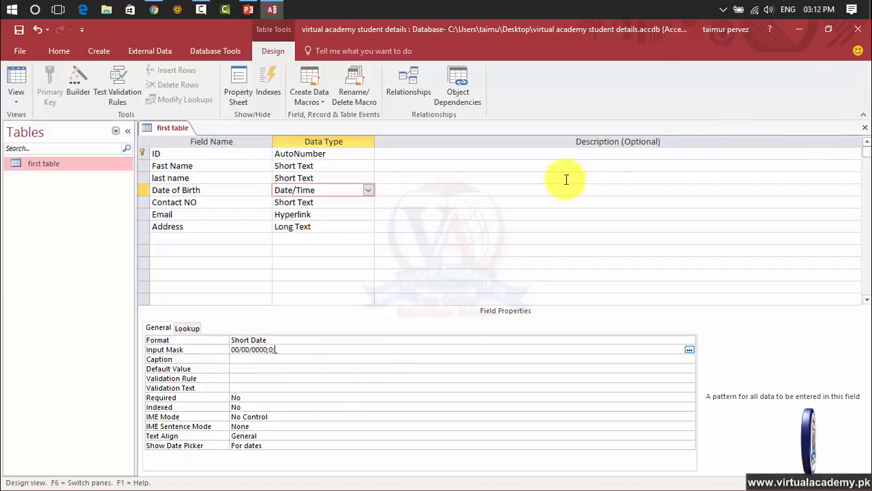
Step: Close the first table, saving its design changes, and reopen it in Datasheet View
{"action": "left_click", "coordinate": [866, 131]}
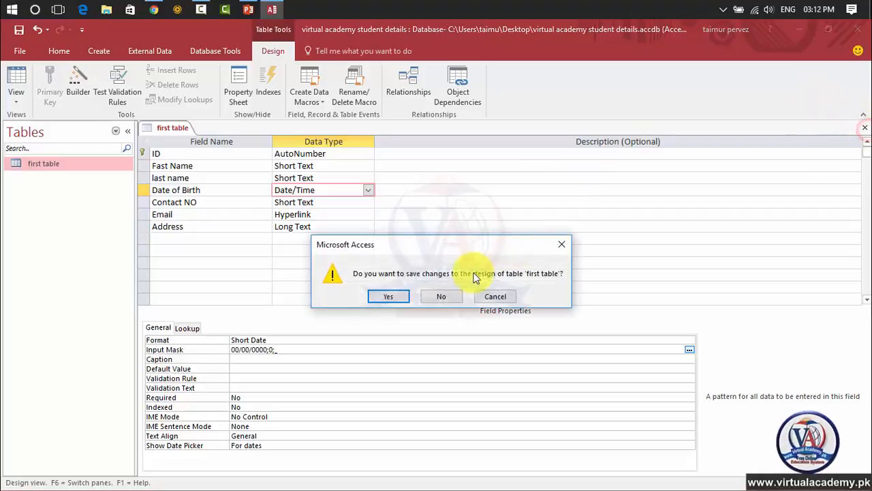
{"action": "left_click", "coordinate": [399, 298]}
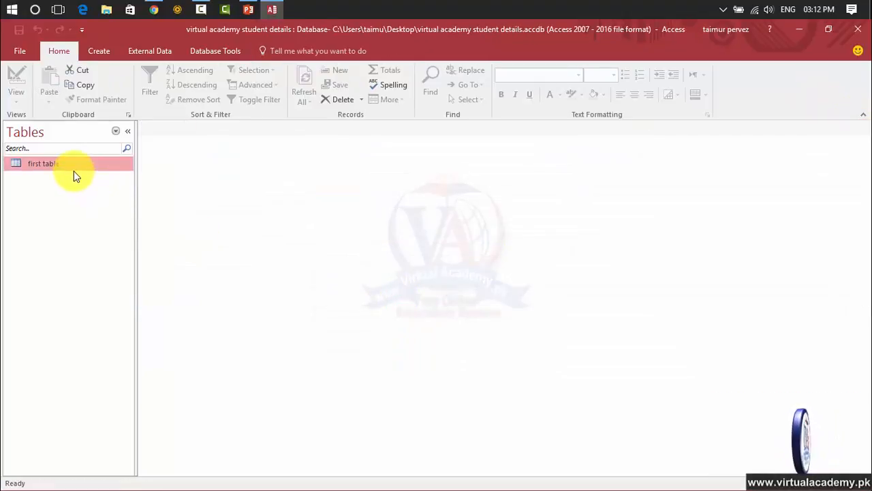
{"action": "double_click", "coordinate": [74, 171]}
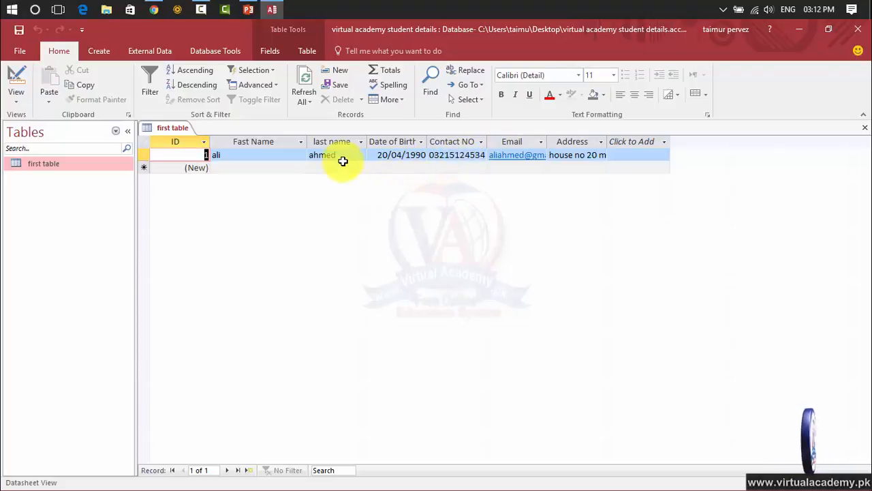
Step: Enter the student's first and last name in a new record of the first table
{"action": "left_click", "coordinate": [278, 168]}
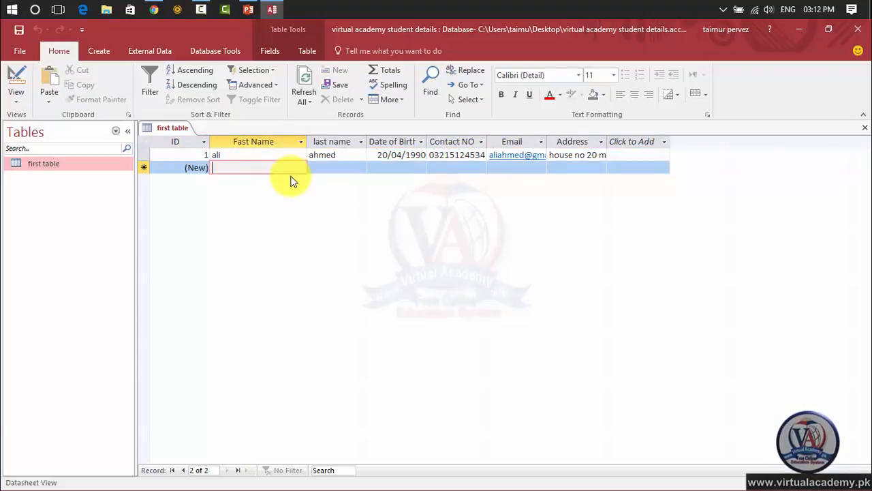
{"action": "type", "text": "umer"}
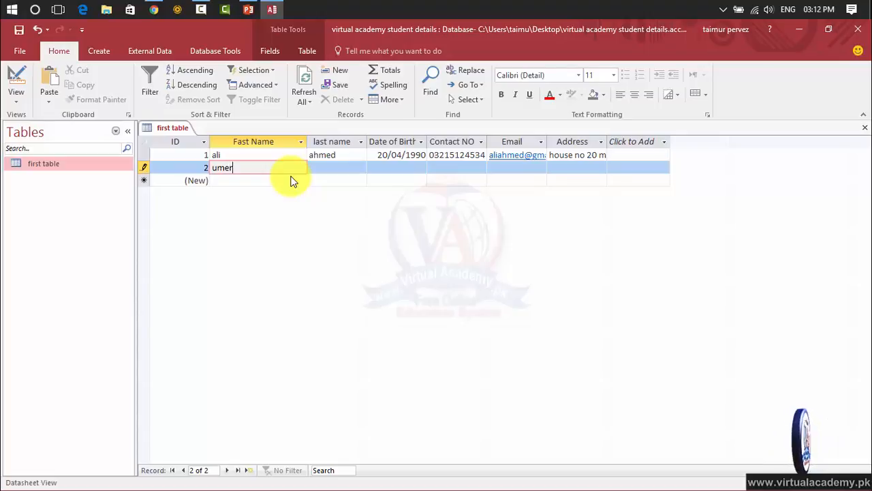
{"action": "key", "text": "Tab"}
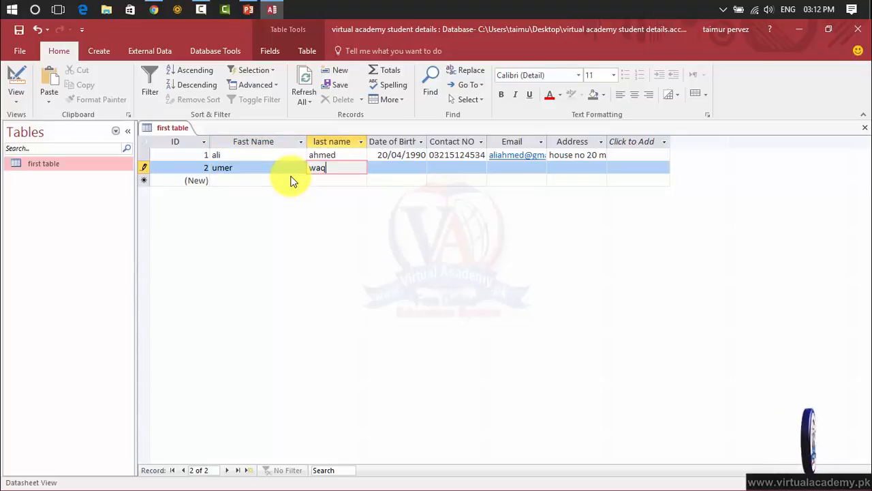
Step: Fill in the new record's Date of Birth through its input mask and move on to the Contact NO field
{"action": "left_click", "coordinate": [402, 169]}
{"action": "left_click", "coordinate": [403, 168]}
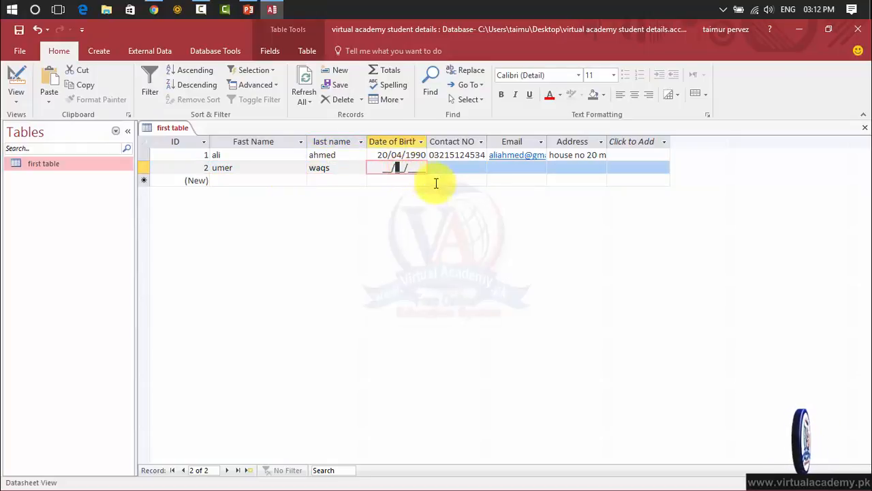
{"action": "left_click", "coordinate": [398, 167]}
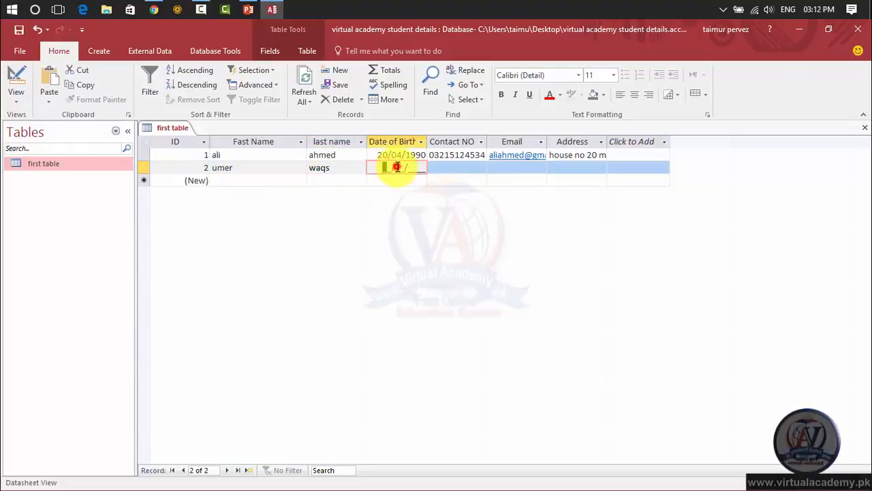
{"action": "left_click", "coordinate": [413, 166]}
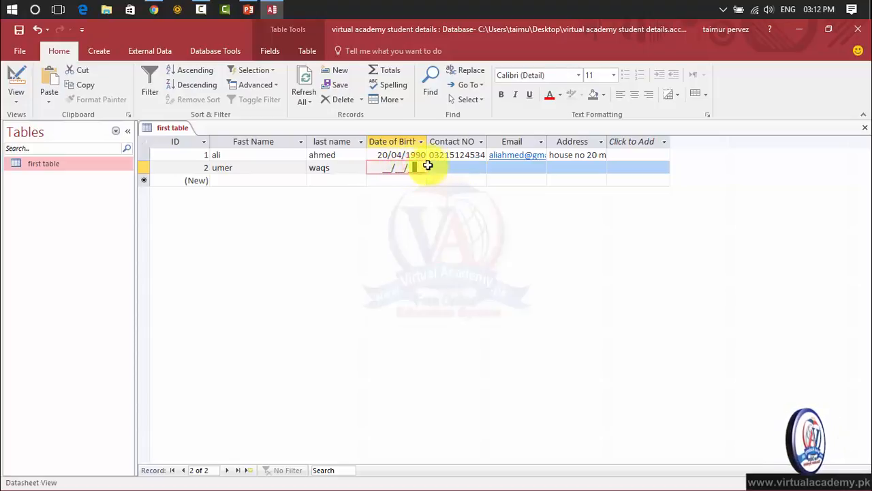
{"action": "left_click", "coordinate": [390, 168]}
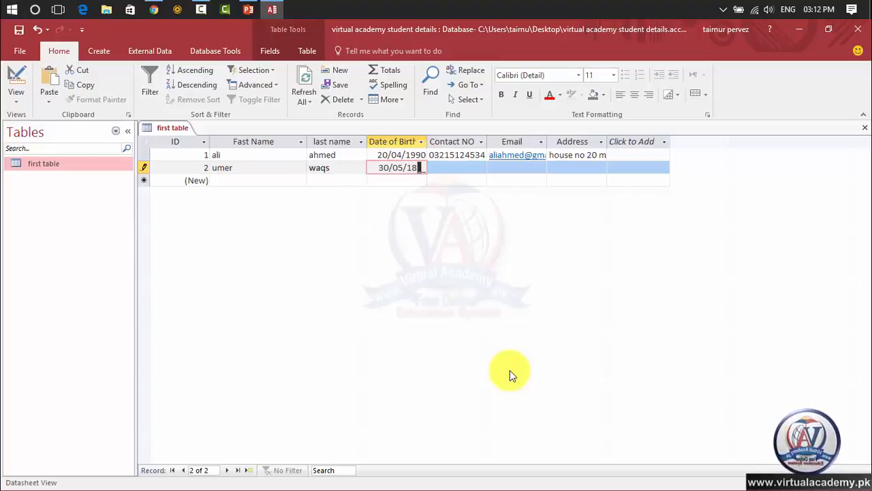
{"action": "type", "text": "88"}
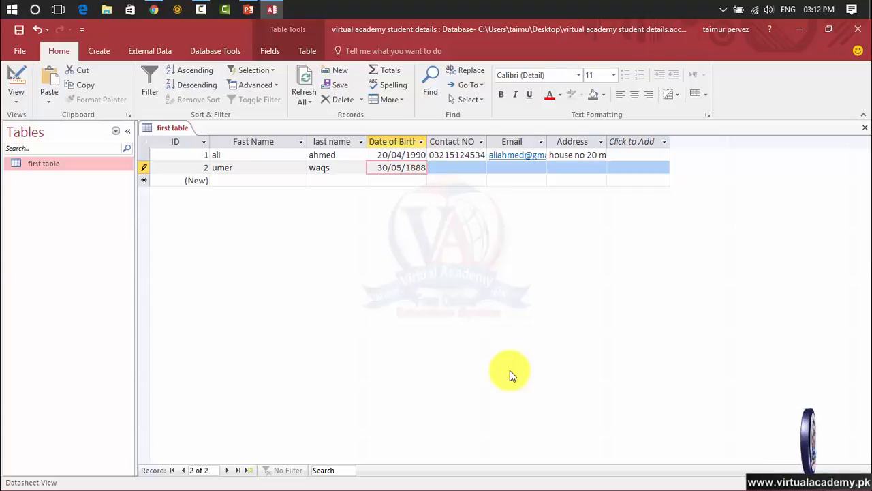
{"action": "left_click", "coordinate": [456, 166]}
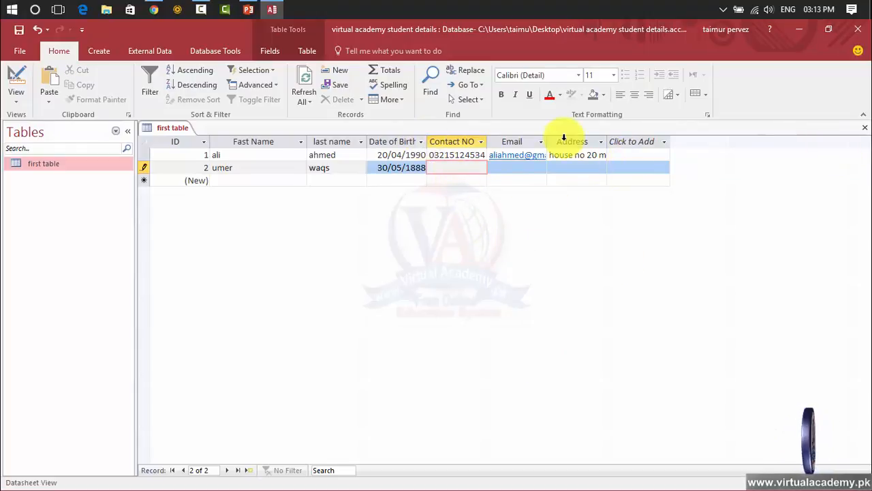
Step: Switch the first table to Design View and select its last name field
{"action": "left_click", "coordinate": [16, 99]}
{"action": "left_click", "coordinate": [29, 155]}
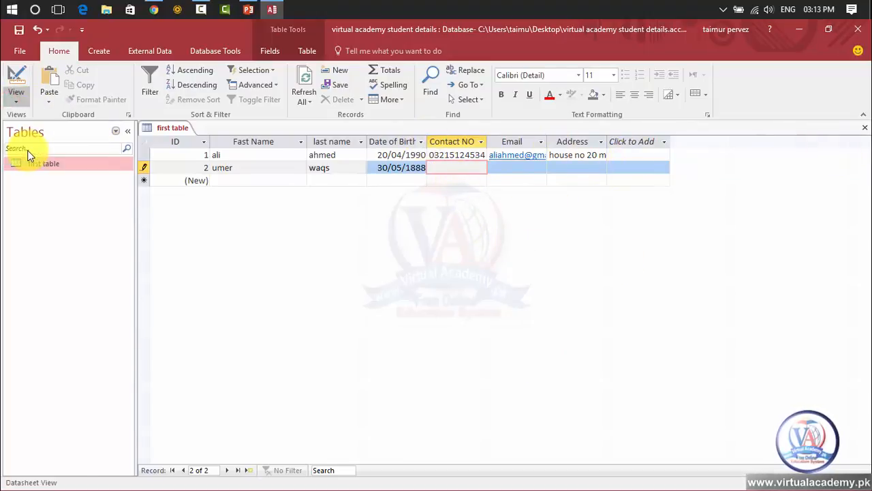
{"action": "left_click", "coordinate": [298, 193]}
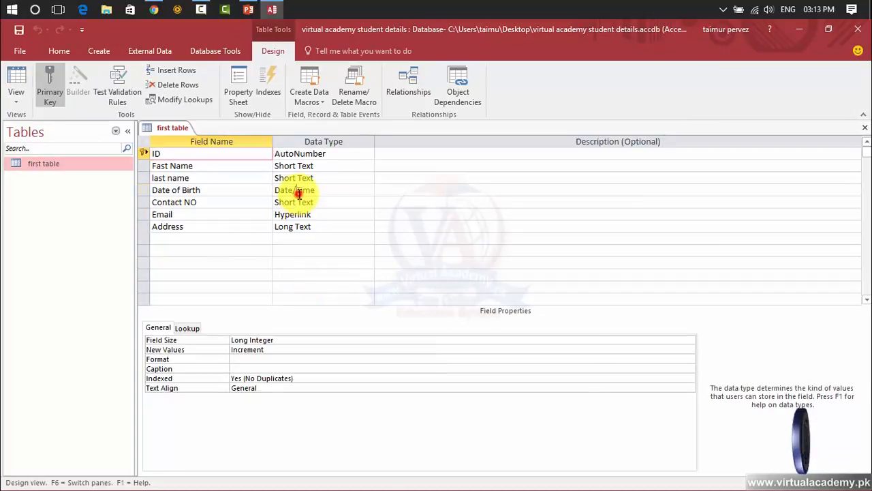
{"action": "left_click", "coordinate": [293, 176]}
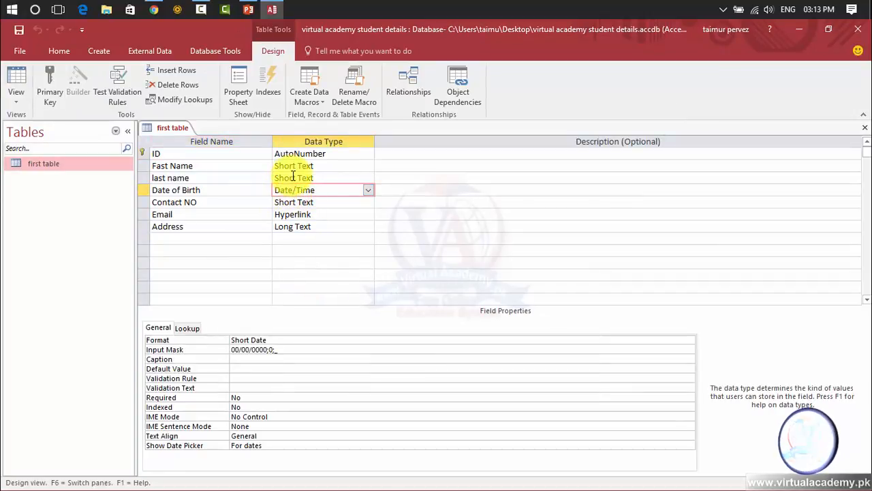
{"action": "left_click", "coordinate": [212, 175]}
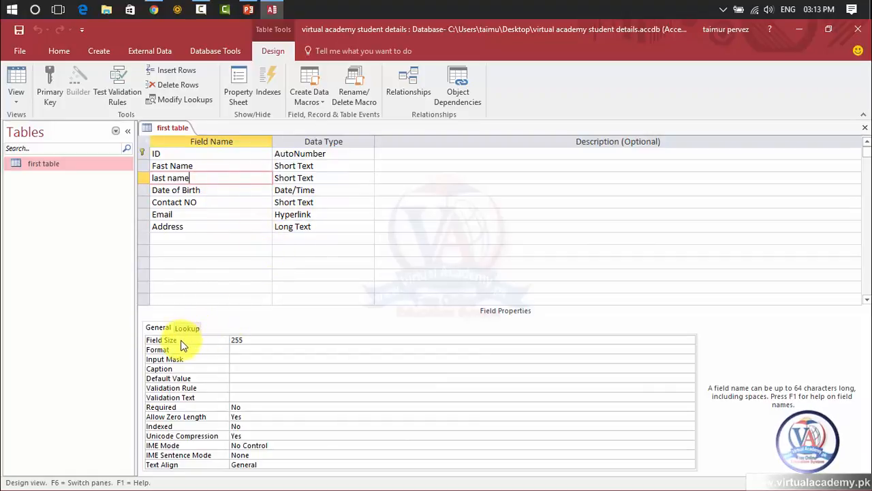
Step: Examine the last name field's properties: Field Size, Format, Input Mask, Caption, Validation Rule and Required
{"action": "left_click", "coordinate": [268, 339]}
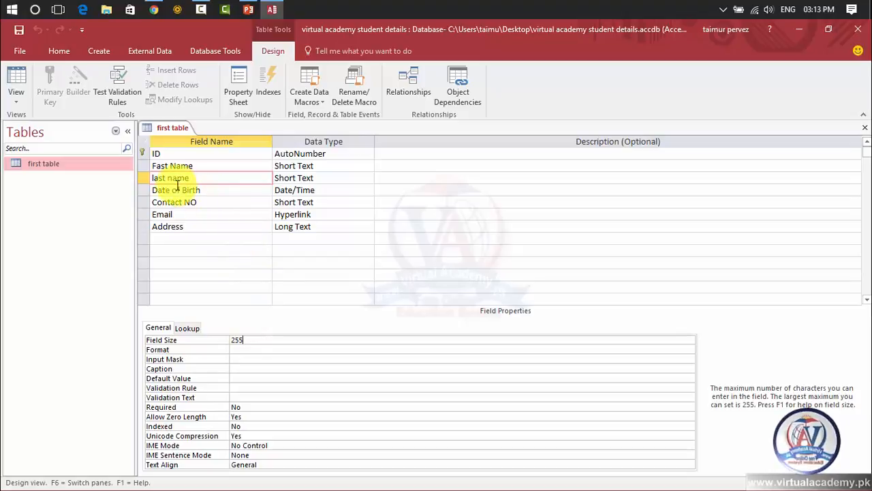
{"action": "left_click", "coordinate": [255, 351]}
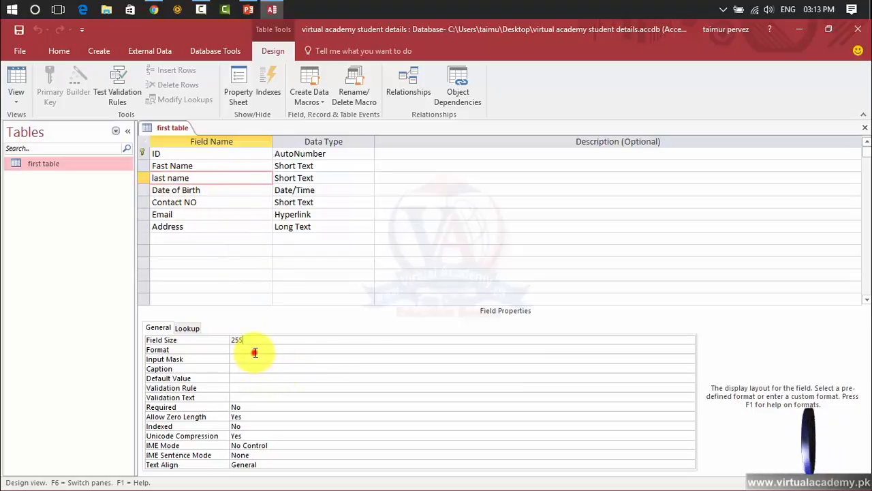
{"action": "left_click", "coordinate": [689, 351]}
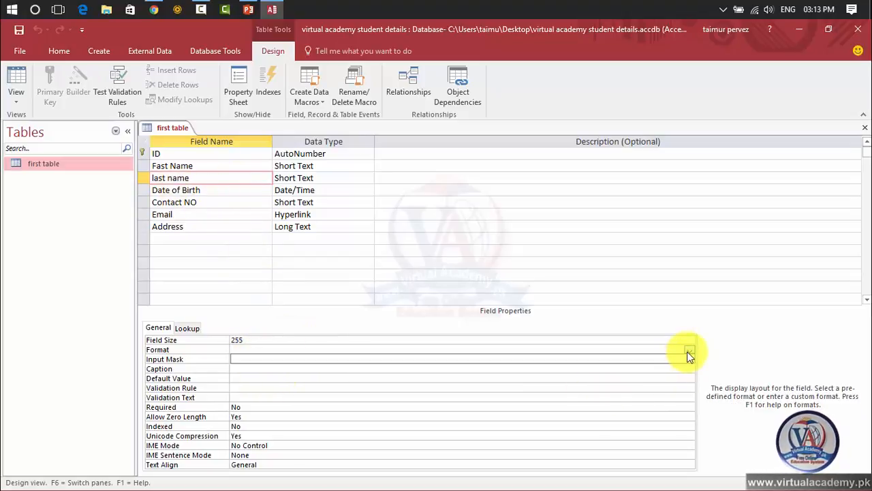
{"action": "left_click", "coordinate": [689, 350]}
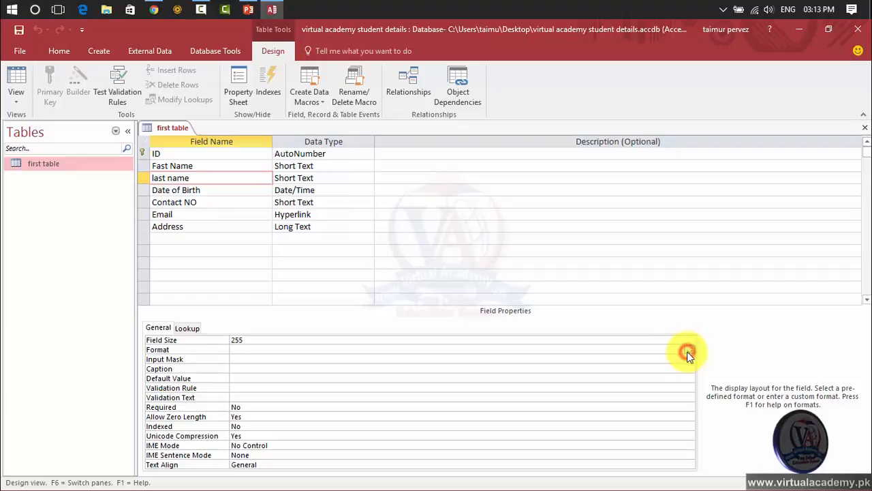
{"action": "left_click", "coordinate": [427, 366]}
{"action": "left_click", "coordinate": [418, 359]}
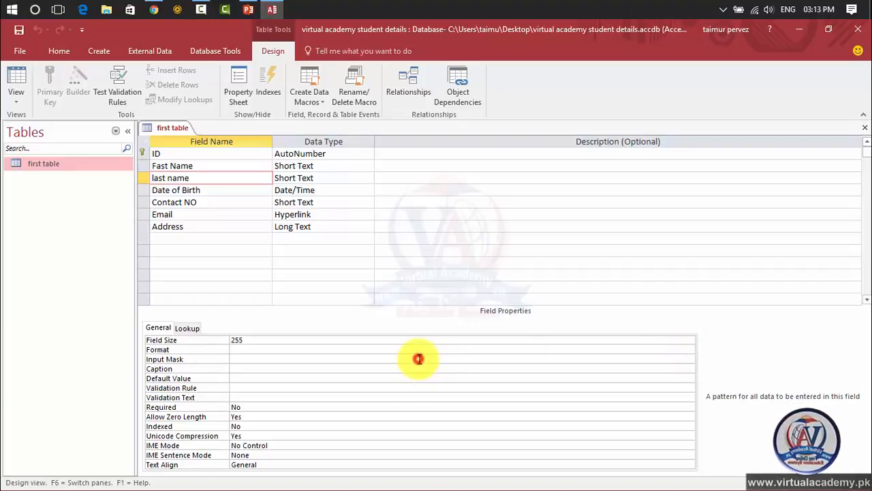
{"action": "left_click", "coordinate": [417, 368]}
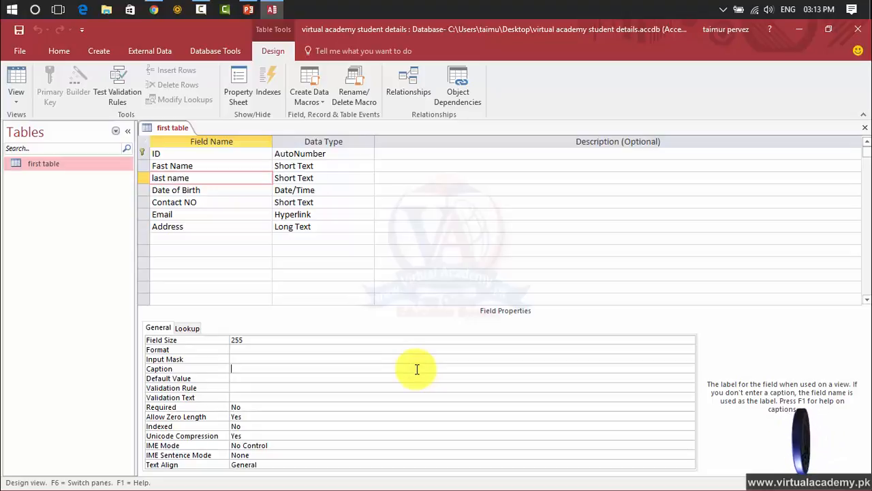
{"action": "left_click", "coordinate": [413, 385]}
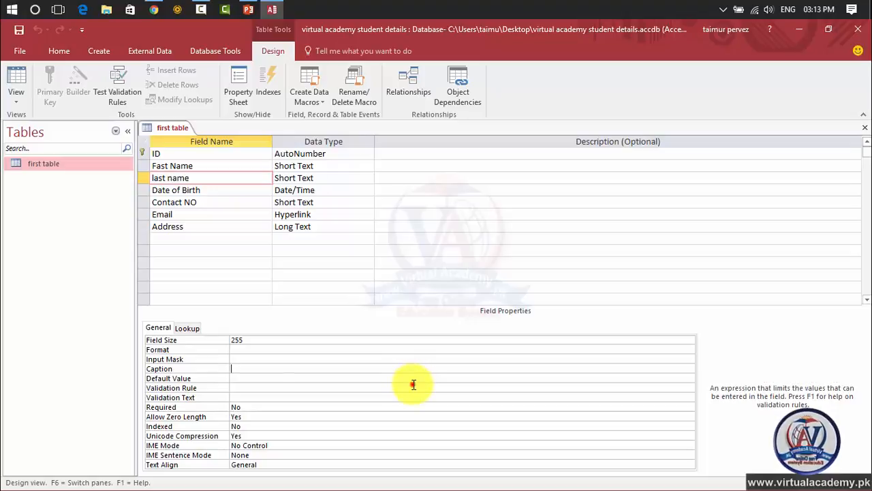
{"action": "left_click", "coordinate": [404, 408]}
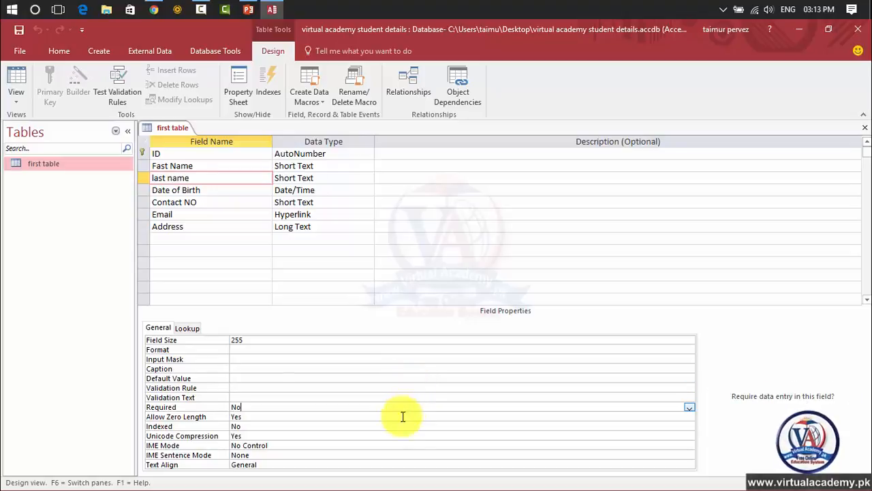
Step: Set the Date of Birth field's caption to DOB, and reopen the saved table in Datasheet View
{"action": "left_click", "coordinate": [198, 191]}
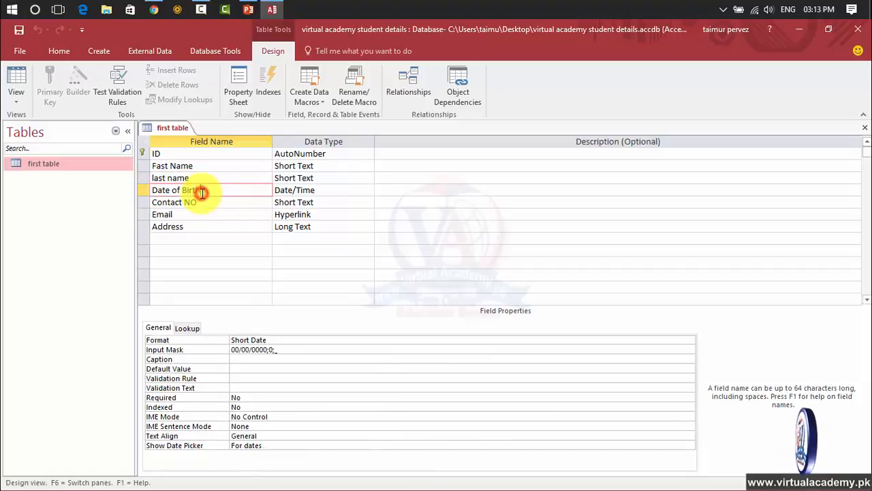
{"action": "left_click", "coordinate": [273, 359]}
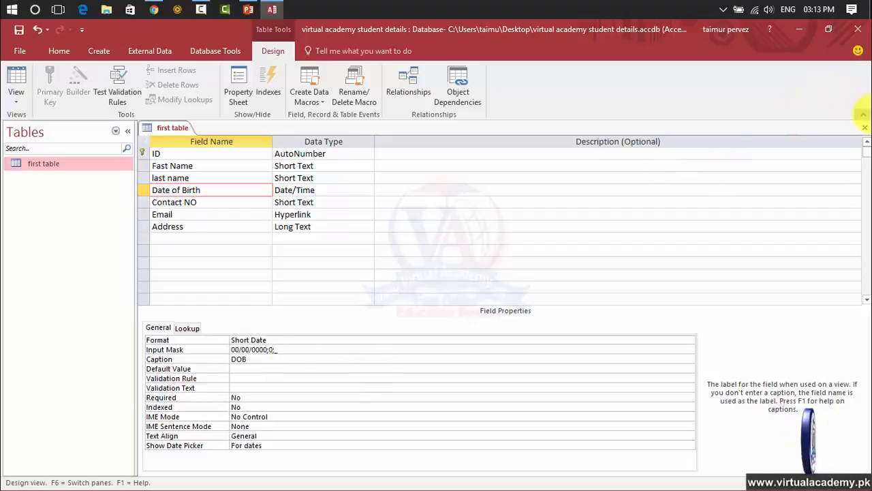
{"action": "left_click", "coordinate": [866, 127]}
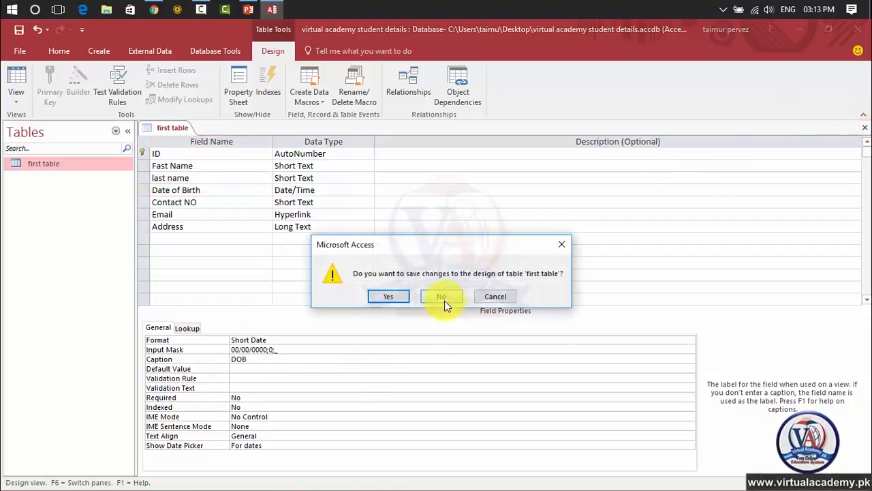
{"action": "left_click", "coordinate": [386, 297]}
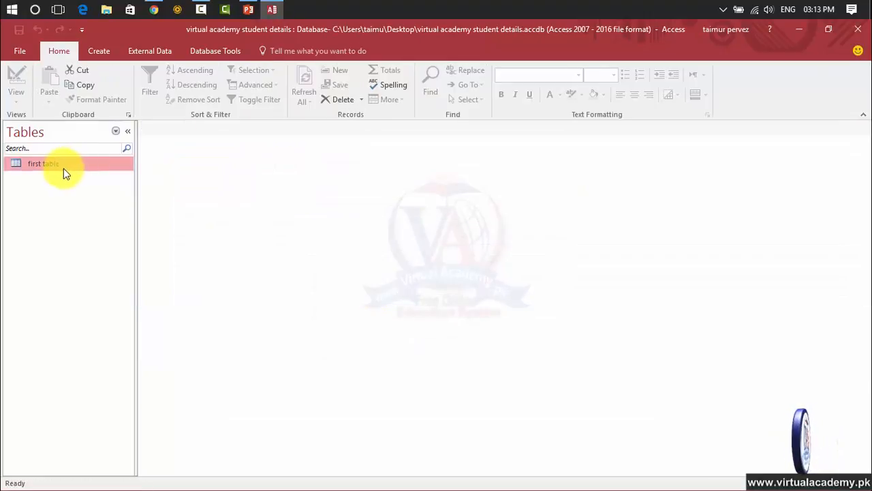
{"action": "double_click", "coordinate": [62, 168]}
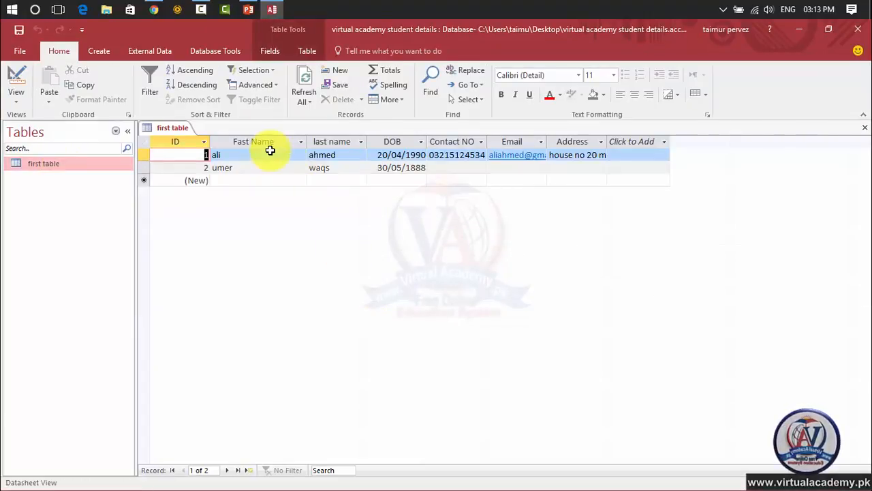
Step: Return the first table to Design View and clear the Date of Birth field's caption
{"action": "left_click", "coordinate": [19, 100]}
{"action": "left_click", "coordinate": [36, 148]}
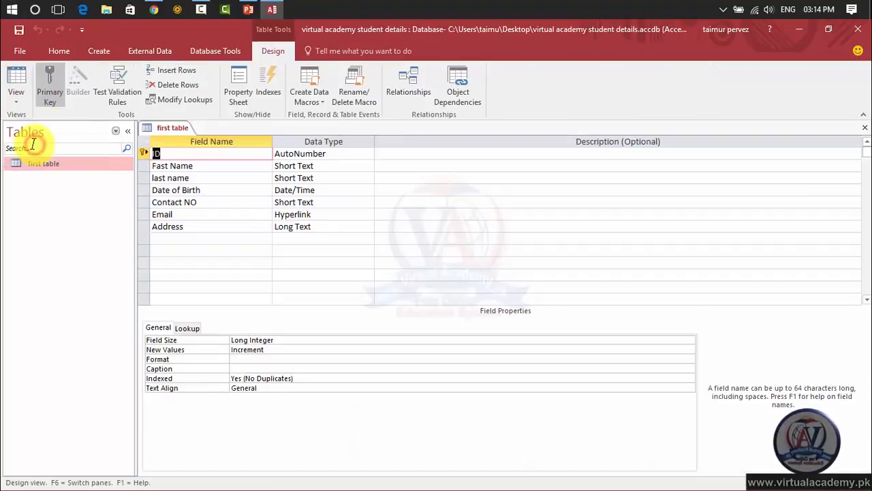
{"action": "left_click_drag", "start_coordinate": [152, 192], "coordinate": [208, 189]}
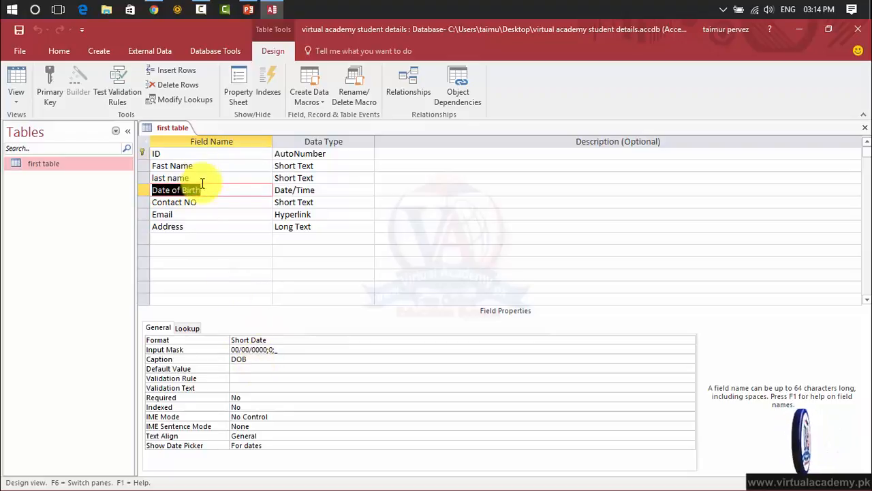
{"action": "left_click_drag", "start_coordinate": [264, 359], "coordinate": [221, 359]}
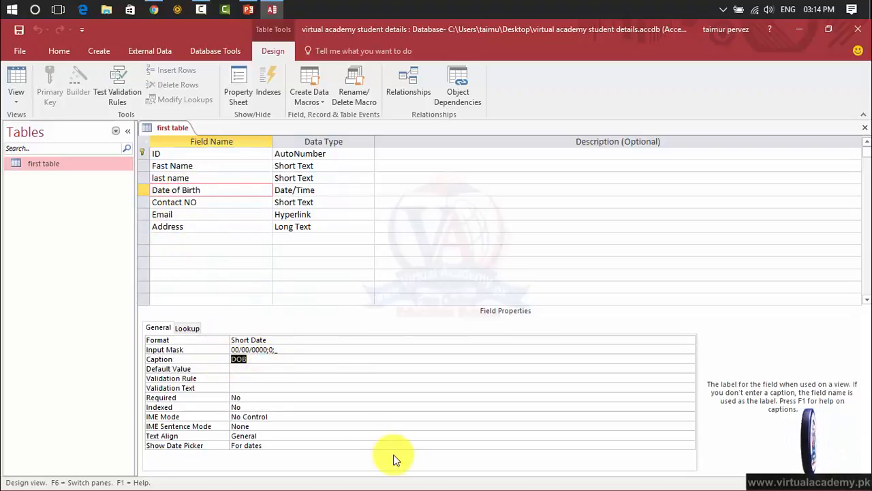
Step: Open the Expression Builder for Date of Birth's default value and browse the built-in Date/Time functions, including Date, DateAdd, DateDiff and DatePart
{"action": "left_click", "coordinate": [236, 368]}
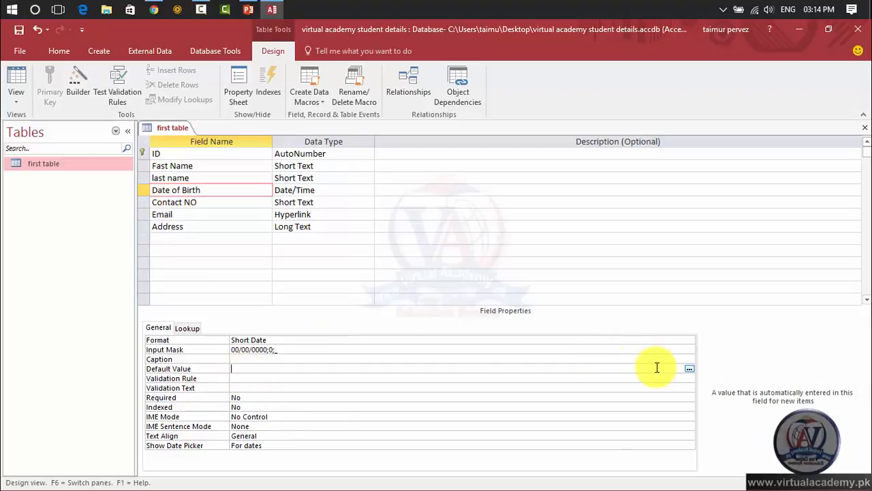
{"action": "left_click", "coordinate": [690, 368]}
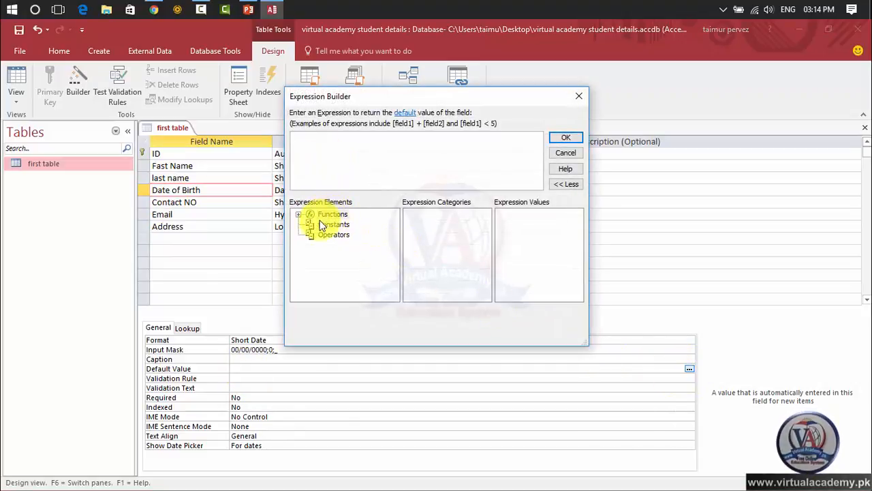
{"action": "left_click", "coordinate": [298, 214]}
{"action": "left_click", "coordinate": [344, 225]}
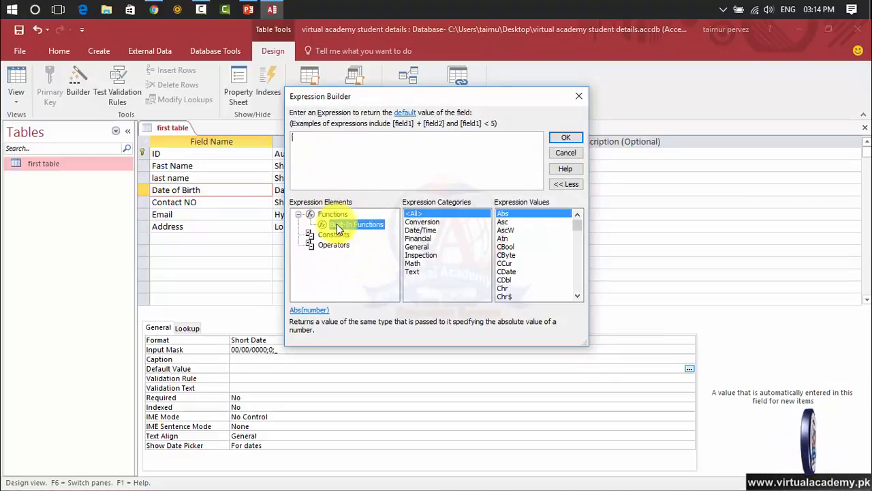
{"action": "left_click", "coordinate": [413, 231]}
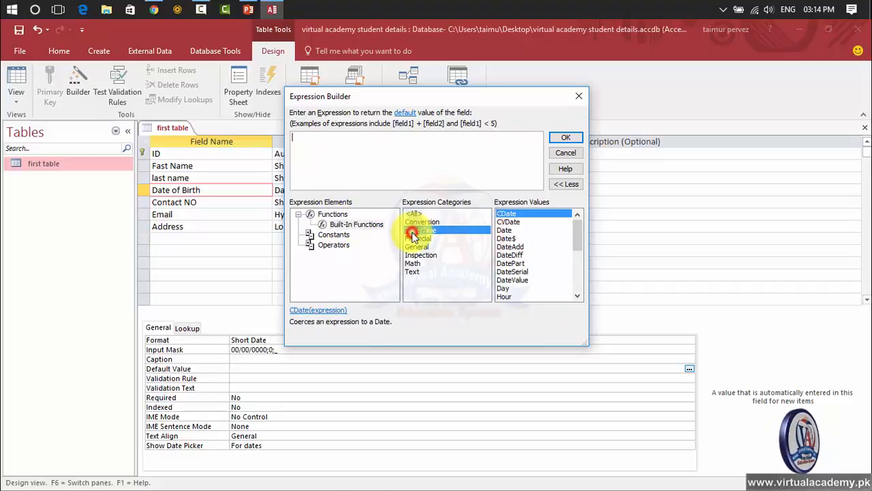
{"action": "left_click", "coordinate": [505, 231]}
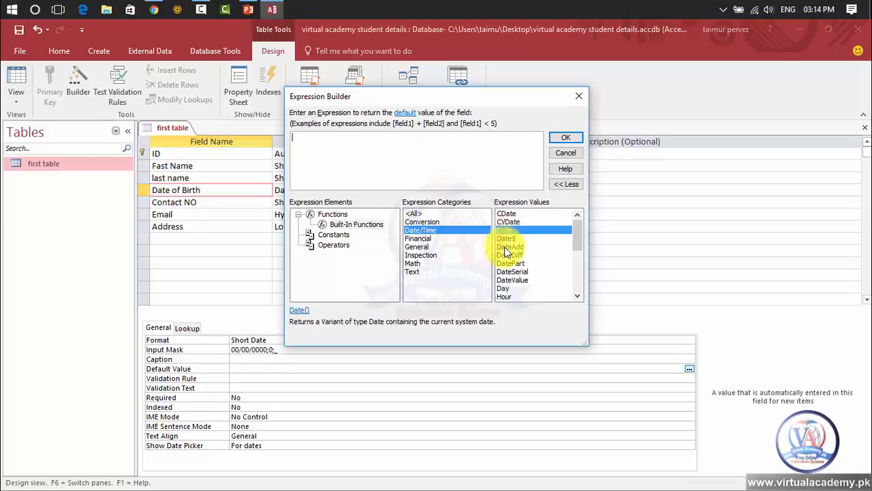
{"action": "left_click", "coordinate": [505, 246]}
{"action": "left_click", "coordinate": [506, 255]}
{"action": "left_click", "coordinate": [506, 264]}
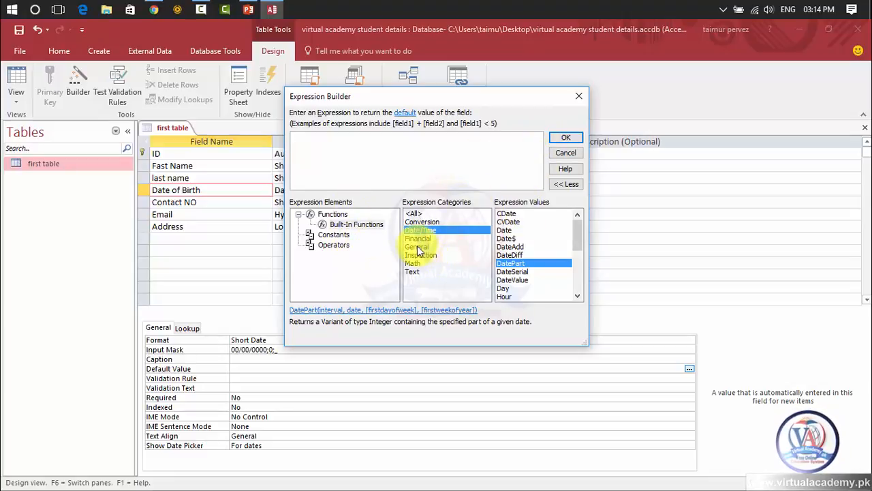
Step: Enter date() as the default value expression for the Date of Birth field and confirm it
{"action": "left_click", "coordinate": [314, 142]}
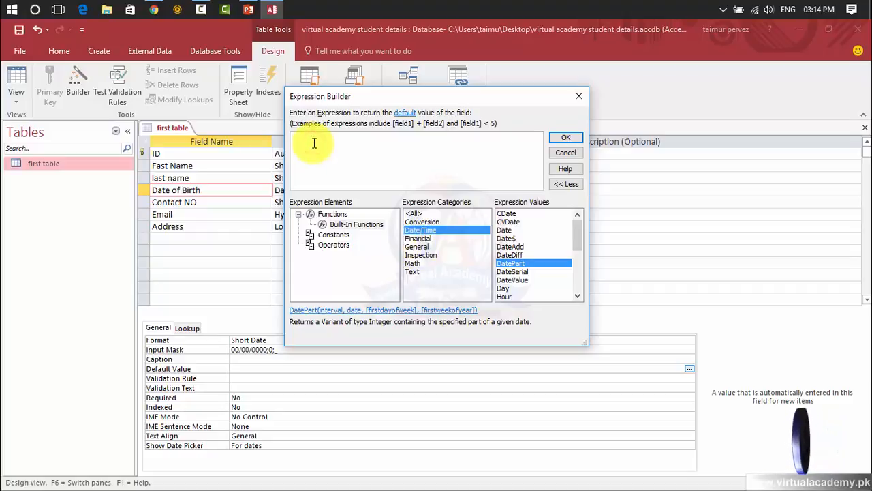
{"action": "type", "text": "dsata"}
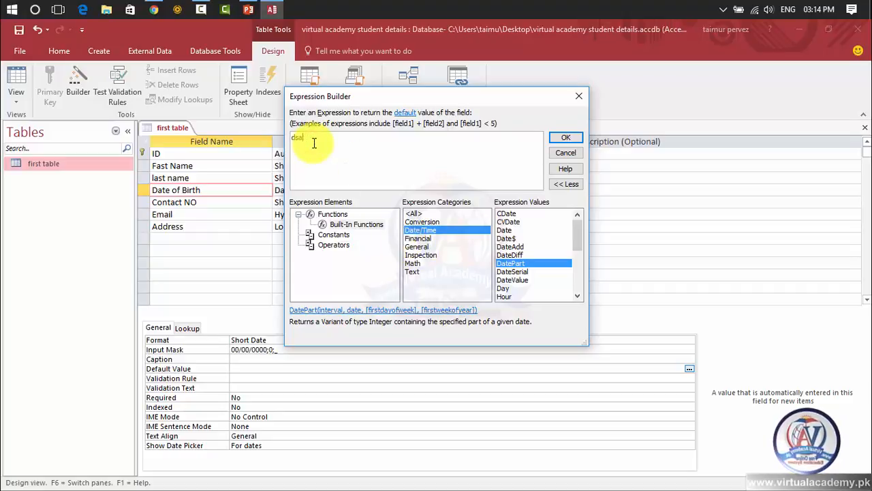
{"action": "key", "text": "BackSpace"}
{"action": "type", "text": "ate"}
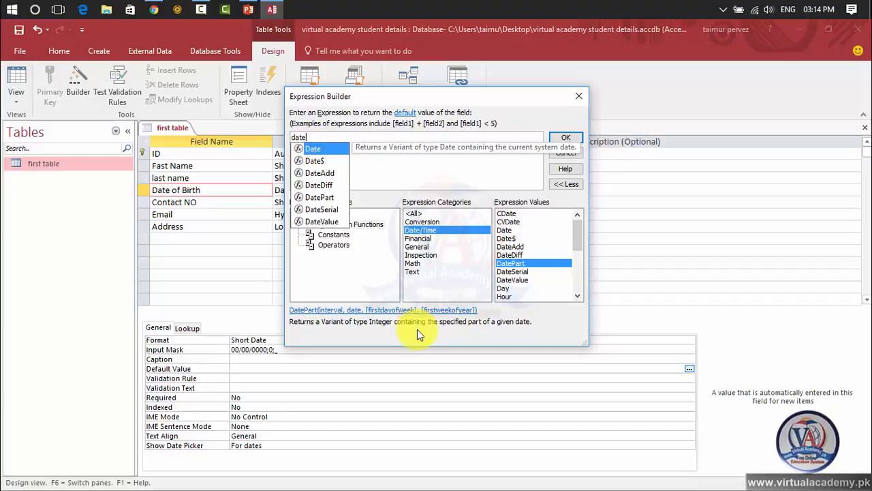
{"action": "type", "text": "("}
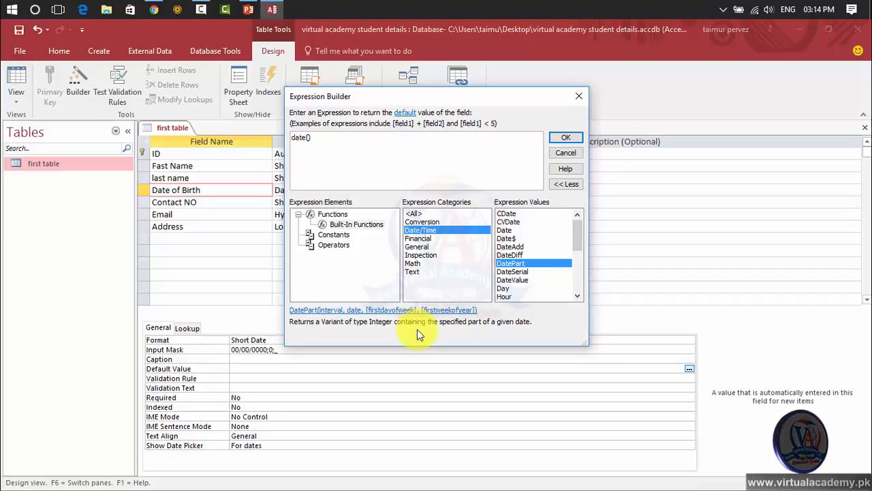
{"action": "left_click", "coordinate": [565, 137]}
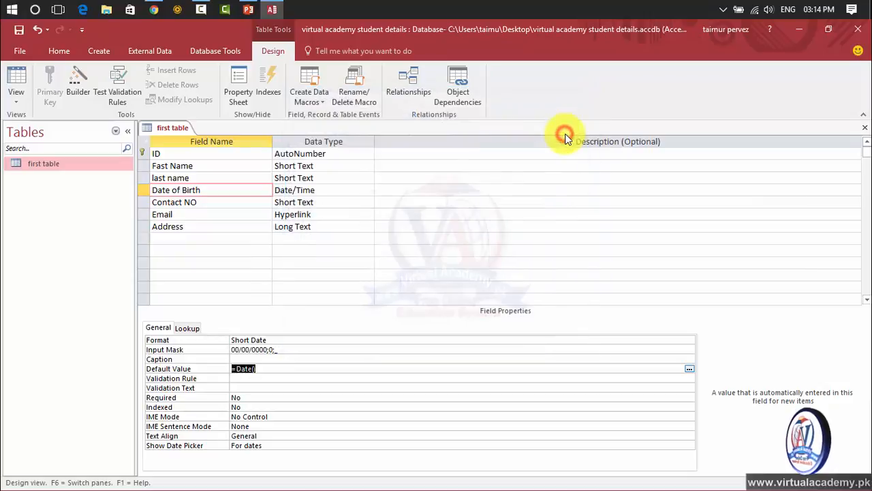
{"action": "left_click", "coordinate": [283, 371]}
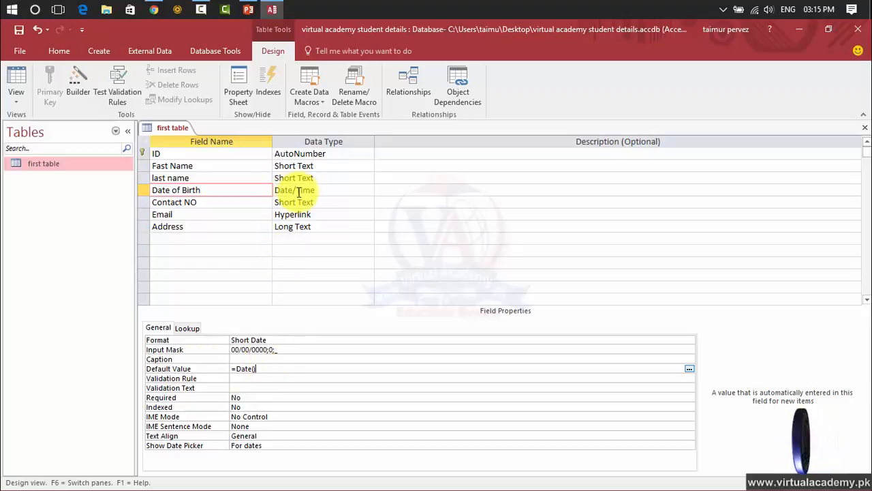
{"action": "left_click", "coordinate": [268, 378]}
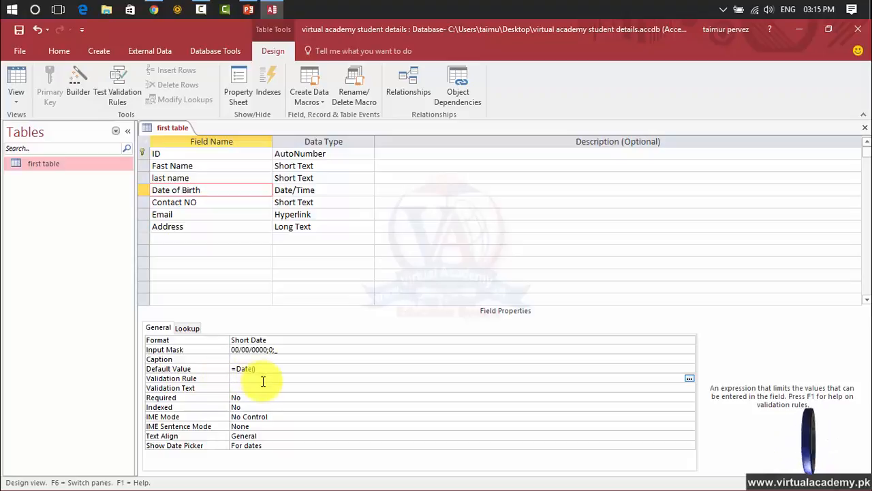
{"action": "left_click", "coordinate": [687, 379]}
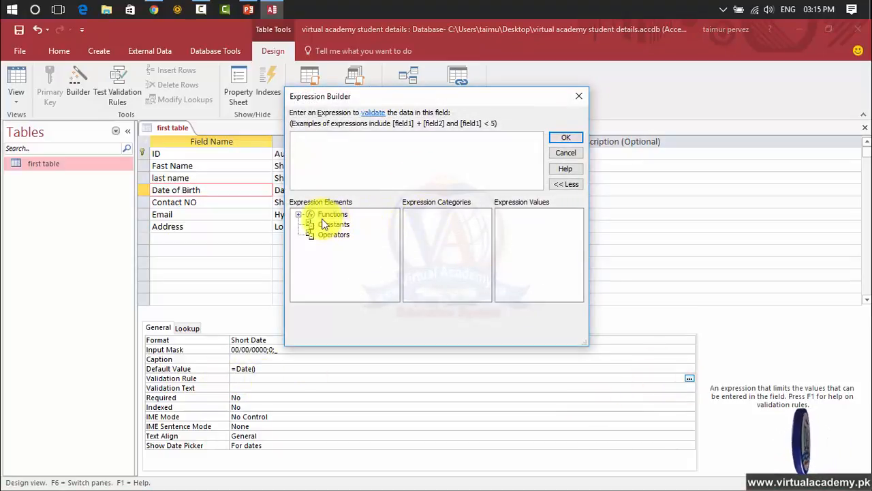
{"action": "left_click", "coordinate": [326, 145]}
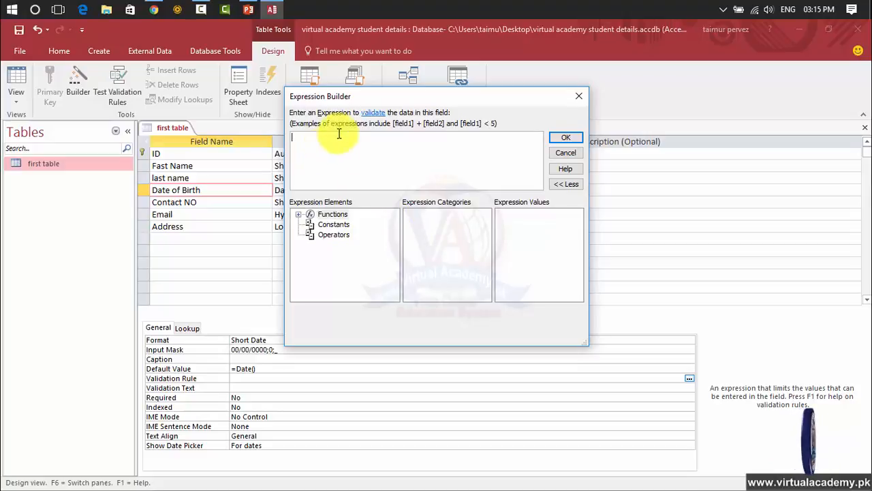
{"action": "left_click", "coordinate": [578, 96]}
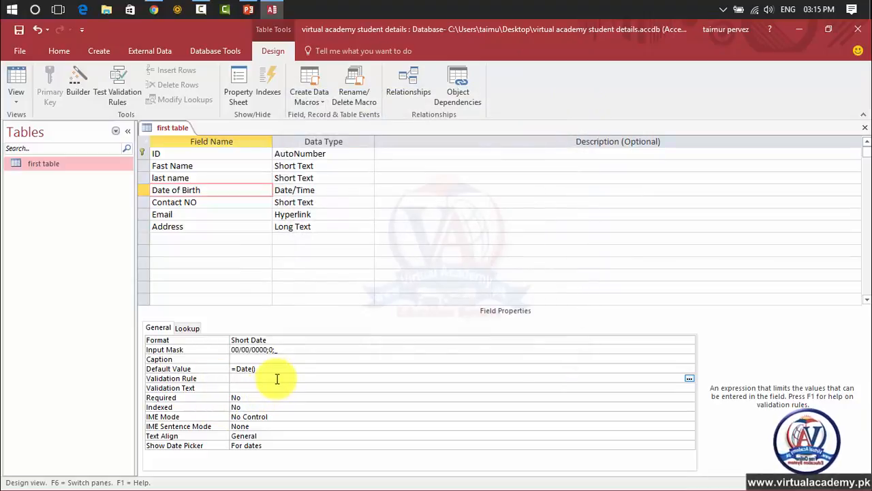
Step: Examine the built-in Date/Time functions, including Date, in the Expression Builder for the Date of Birth validation rule, then close it without entering a rule
{"action": "left_click", "coordinate": [689, 378]}
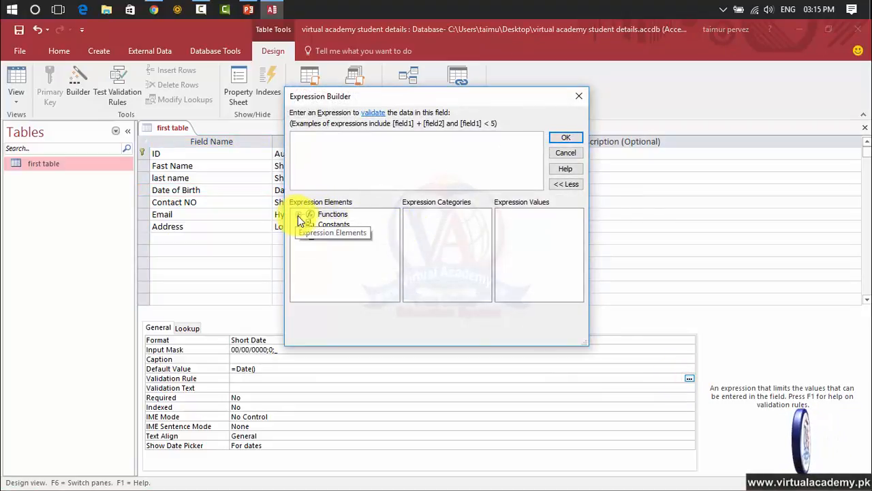
{"action": "left_click", "coordinate": [298, 215]}
{"action": "left_click", "coordinate": [334, 226]}
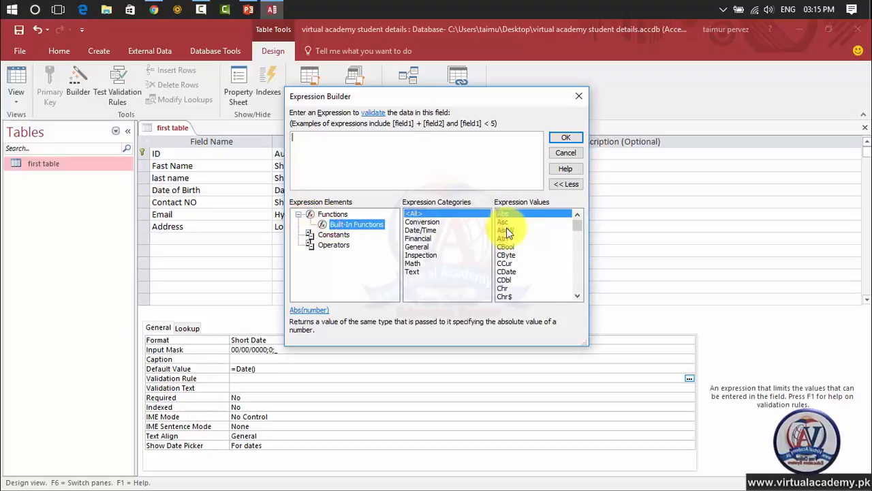
{"action": "left_click", "coordinate": [426, 229]}
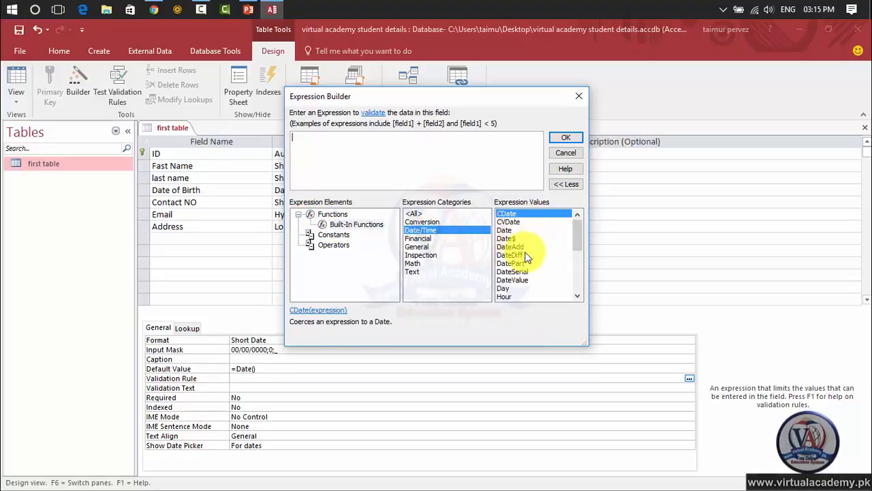
{"action": "left_click", "coordinate": [577, 296]}
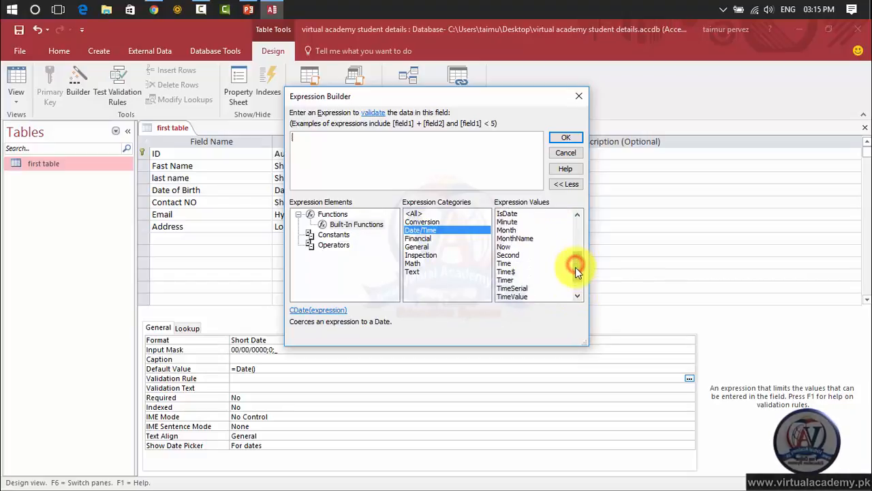
{"action": "left_click_drag", "start_coordinate": [576, 266], "coordinate": [571, 218]}
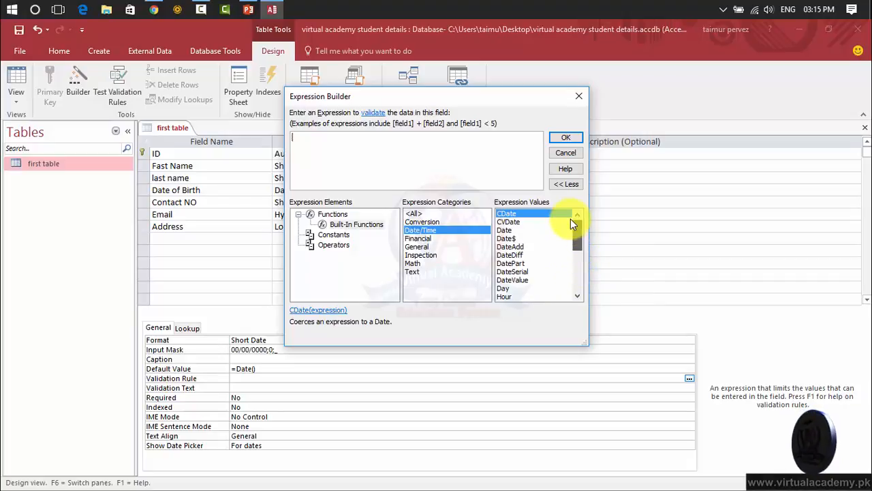
{"action": "left_click", "coordinate": [510, 231]}
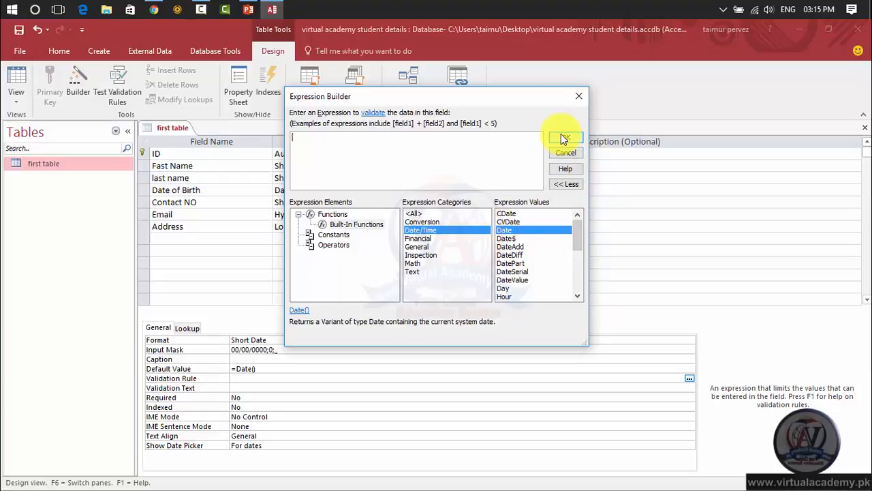
{"action": "left_click", "coordinate": [579, 97]}
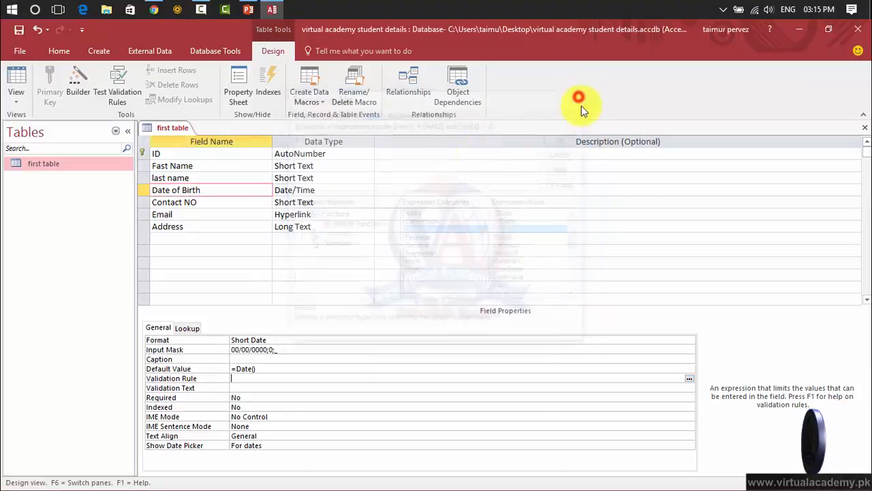
Step: Review the Date of Birth field's Validation Text, Required, IME Mode, Text Align and Show Date Picker properties, keeping the alignment at General
{"action": "left_click", "coordinate": [241, 387]}
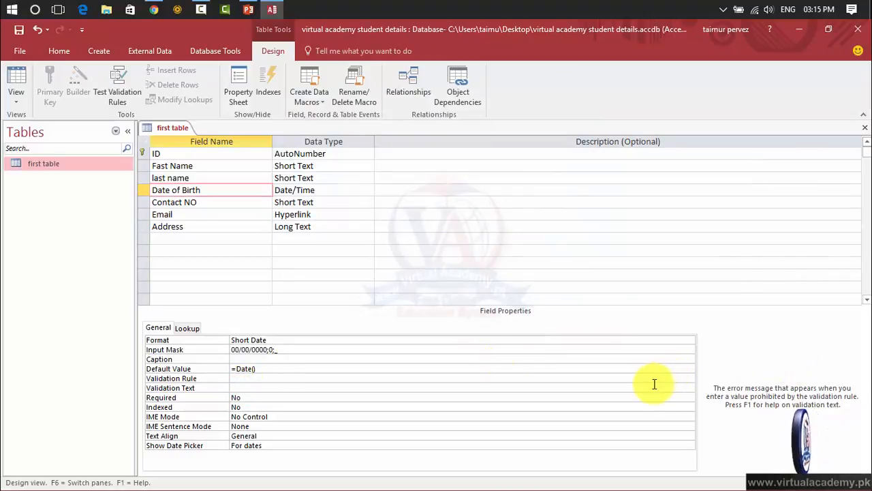
{"action": "left_click", "coordinate": [253, 397]}
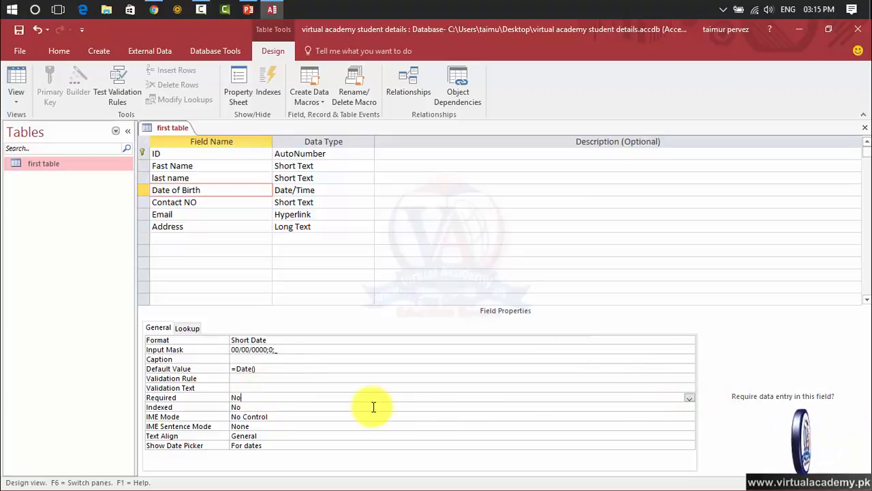
{"action": "left_click", "coordinate": [340, 416]}
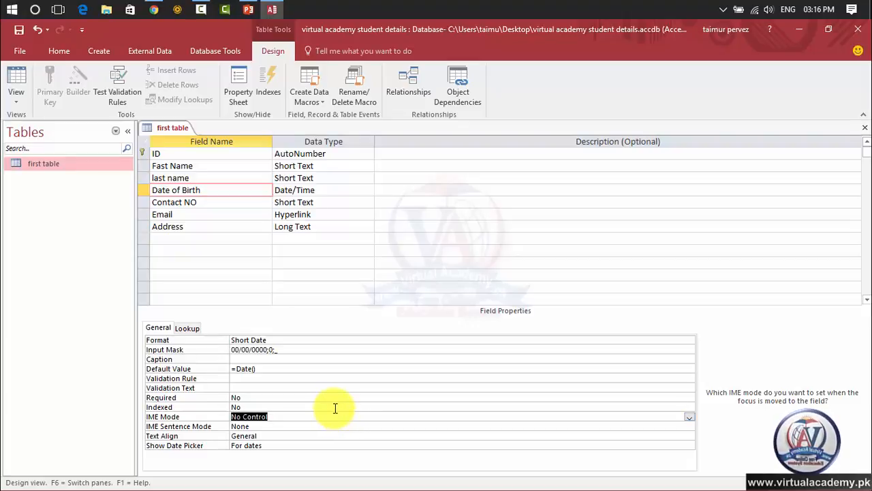
{"action": "left_click", "coordinate": [297, 435]}
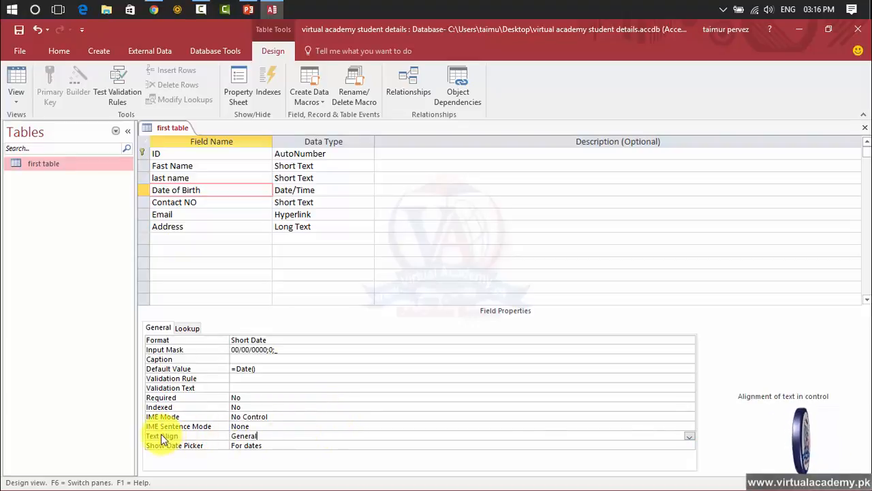
{"action": "left_click", "coordinate": [689, 436]}
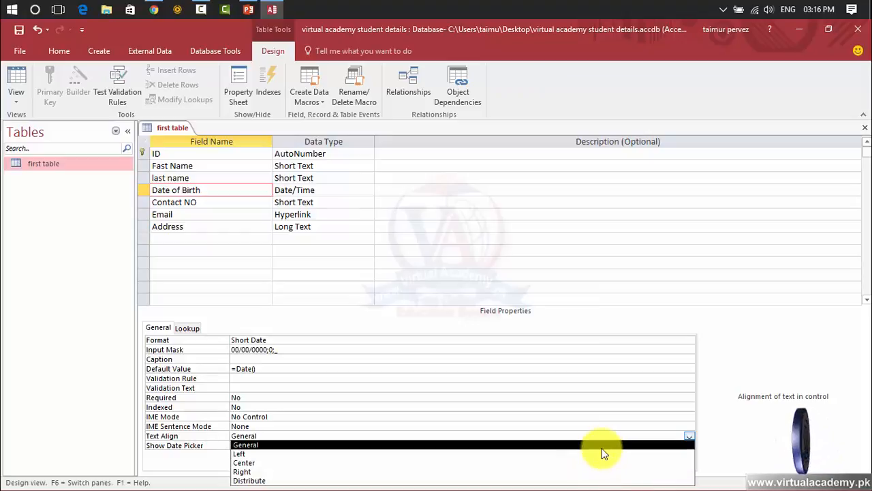
{"action": "left_click", "coordinate": [602, 445]}
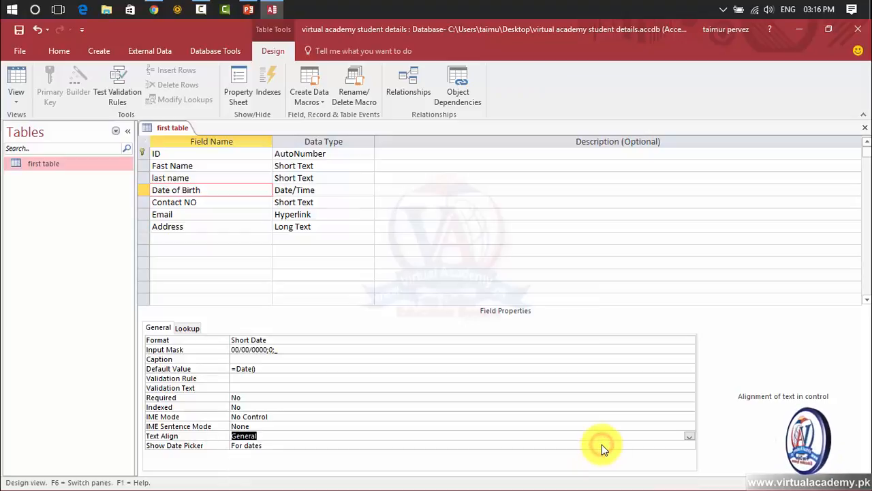
{"action": "left_click", "coordinate": [401, 445]}
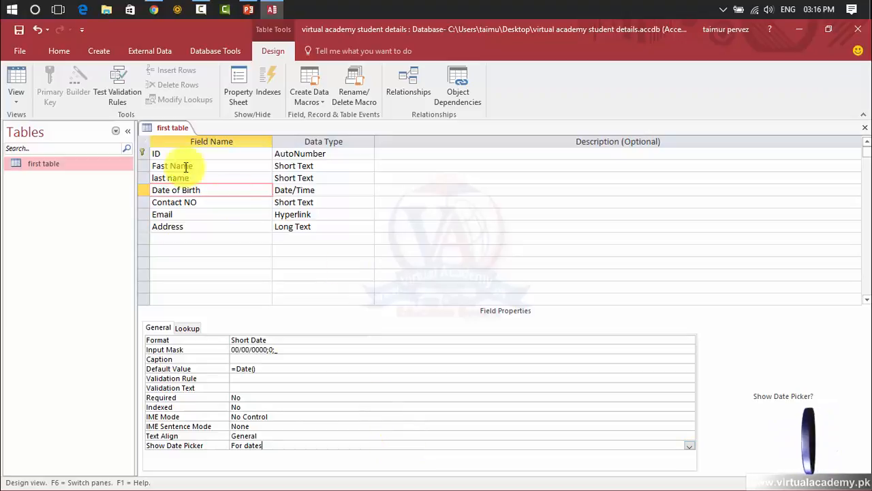
Step: Select the Contact NO field and examine its Field Size and the available Format options
{"action": "left_click", "coordinate": [184, 200]}
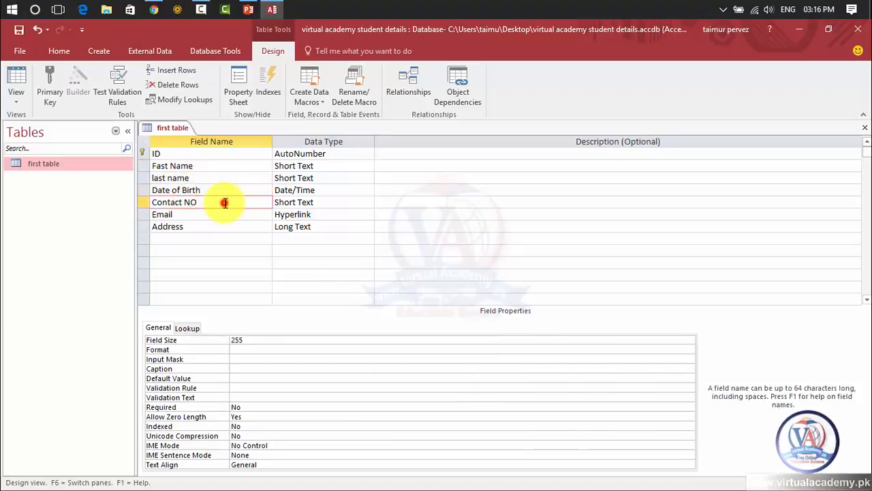
{"action": "left_click", "coordinate": [259, 340]}
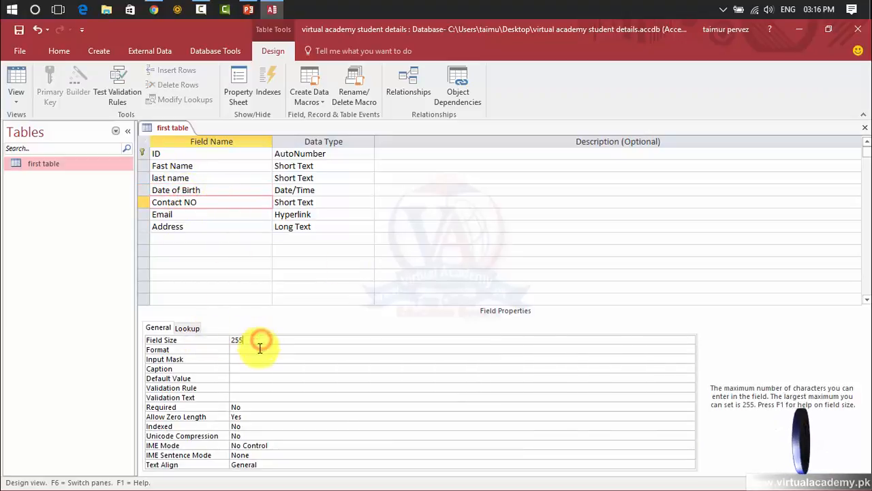
{"action": "left_click", "coordinate": [258, 350]}
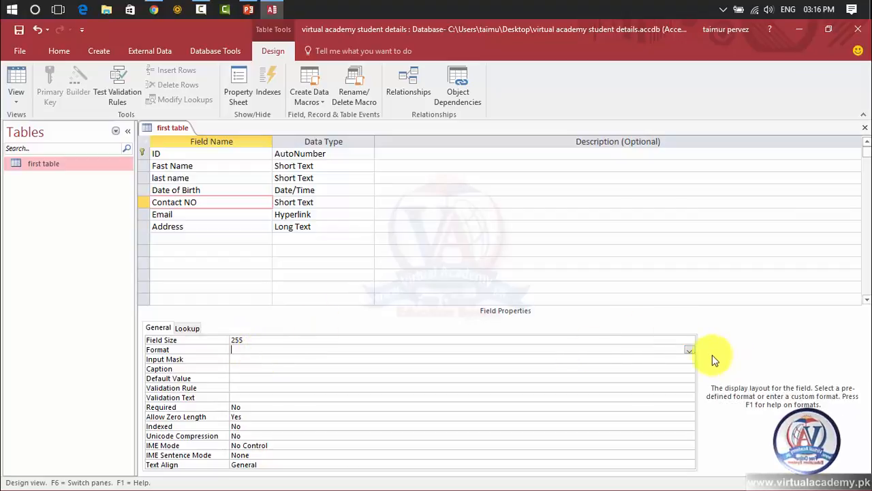
{"action": "left_click", "coordinate": [689, 350]}
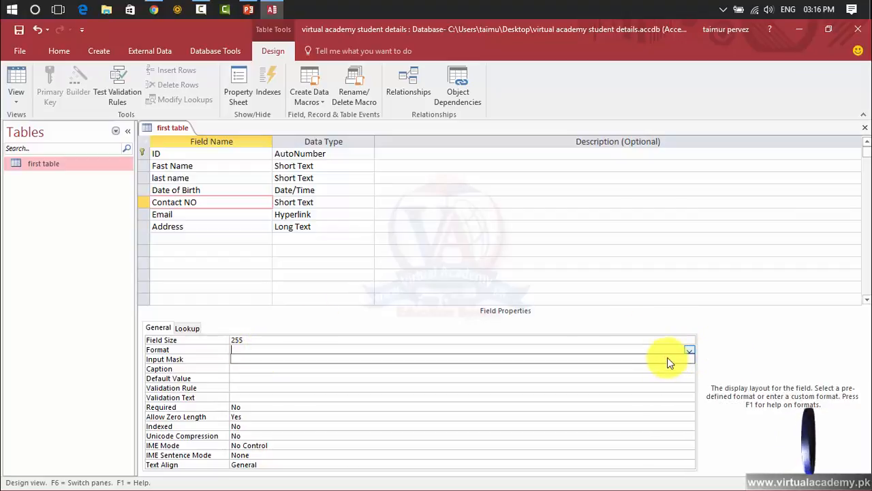
{"action": "left_click", "coordinate": [559, 350]}
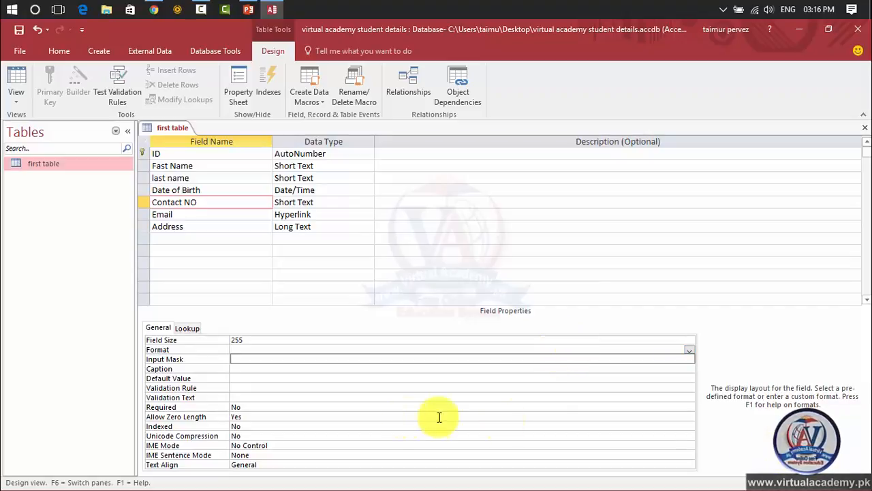
Step: Start the Input Mask Wizard for the Contact NO field, saving the table first, and select the Phone Number mask
{"action": "left_click", "coordinate": [218, 359]}
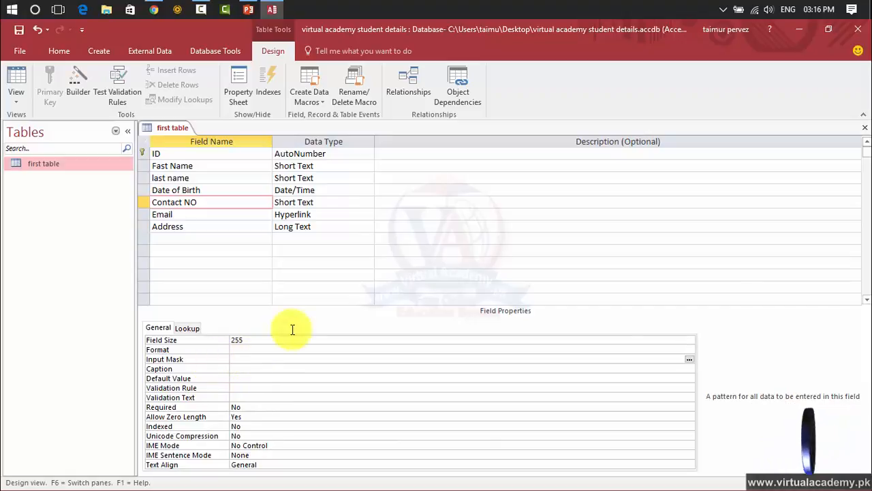
{"action": "left_click", "coordinate": [690, 359]}
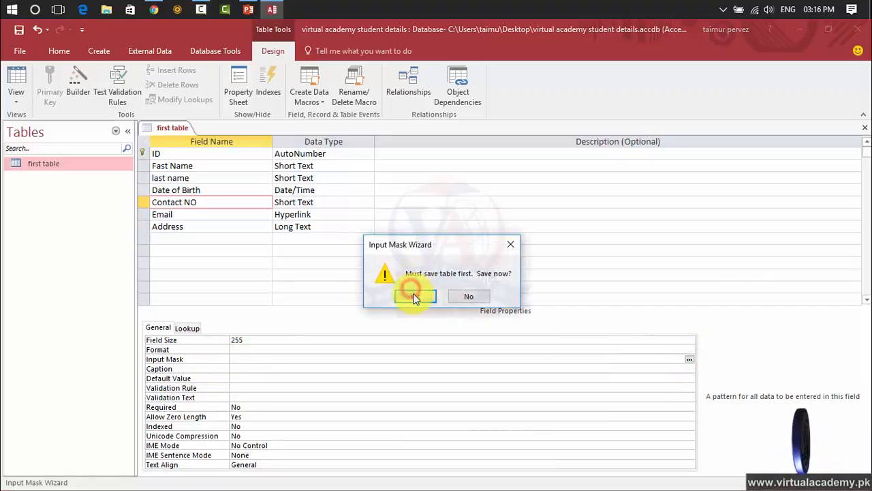
{"action": "left_click", "coordinate": [415, 296]}
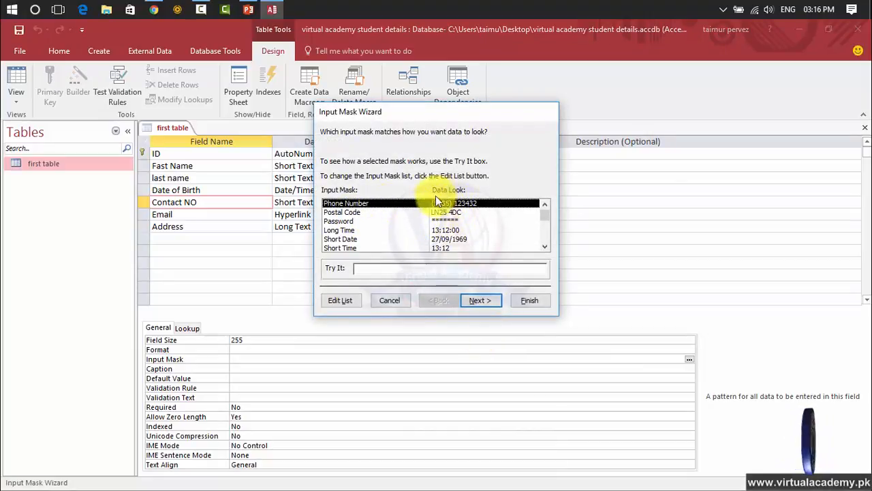
{"action": "left_click", "coordinate": [364, 212]}
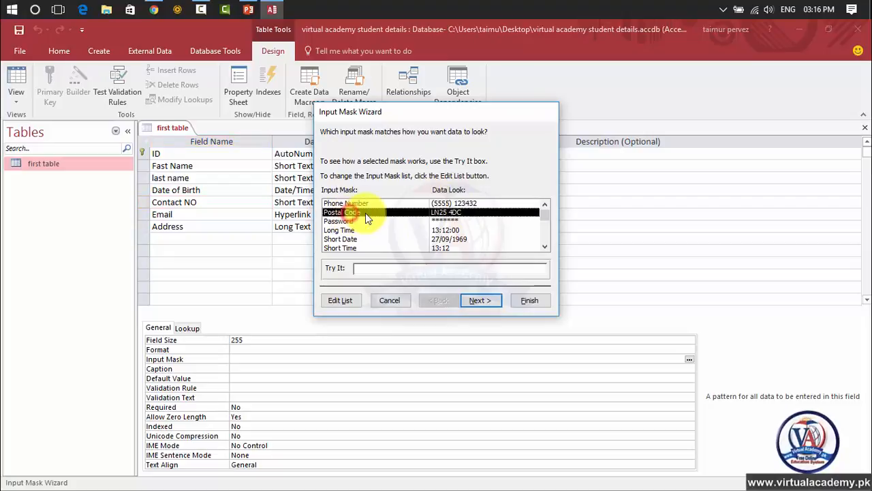
{"action": "left_click_drag", "start_coordinate": [548, 216], "coordinate": [550, 177]}
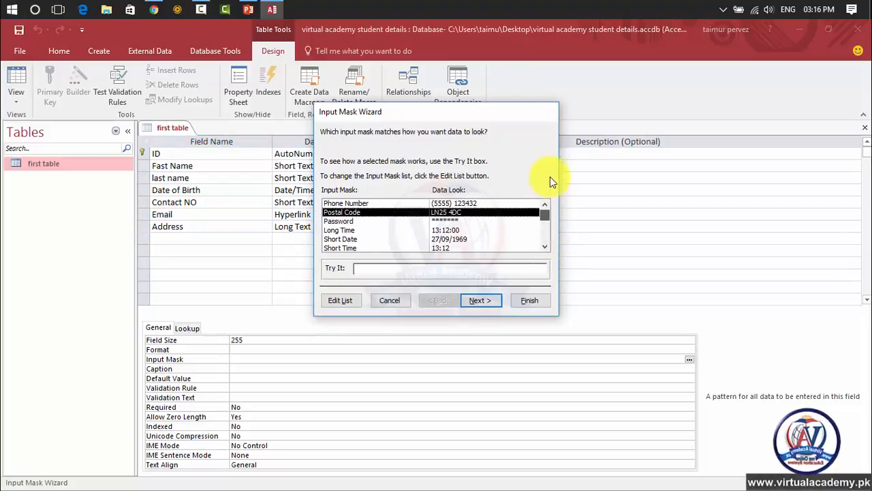
{"action": "left_click", "coordinate": [496, 205]}
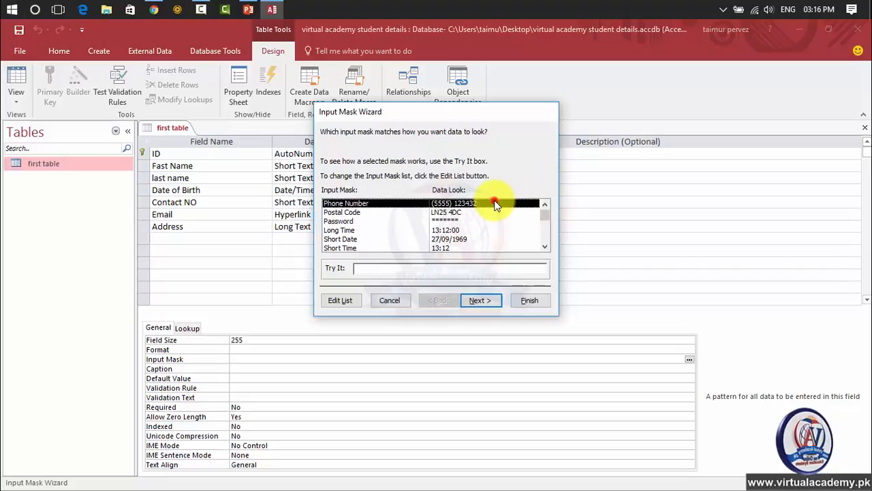
Step: Examine the Phone Number mask's definition in the wizard's customization dialog, then close it without changes
{"action": "left_click", "coordinate": [340, 301]}
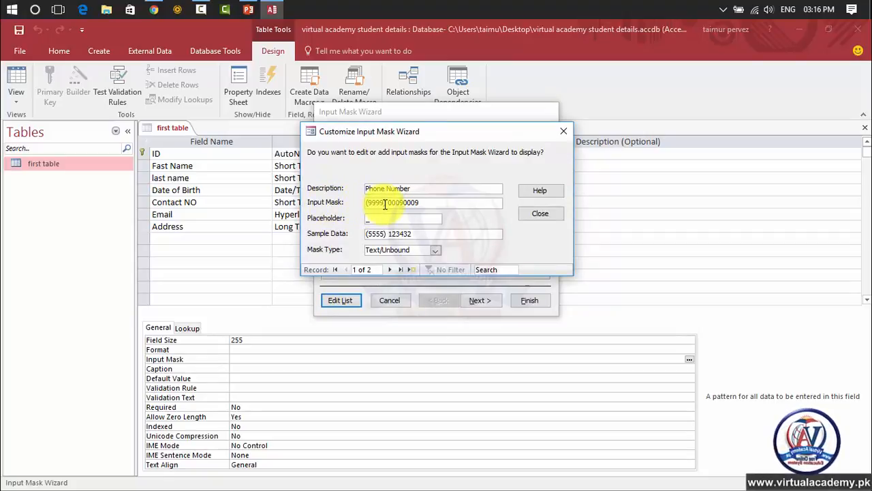
{"action": "left_click_drag", "start_coordinate": [425, 203], "coordinate": [390, 202]}
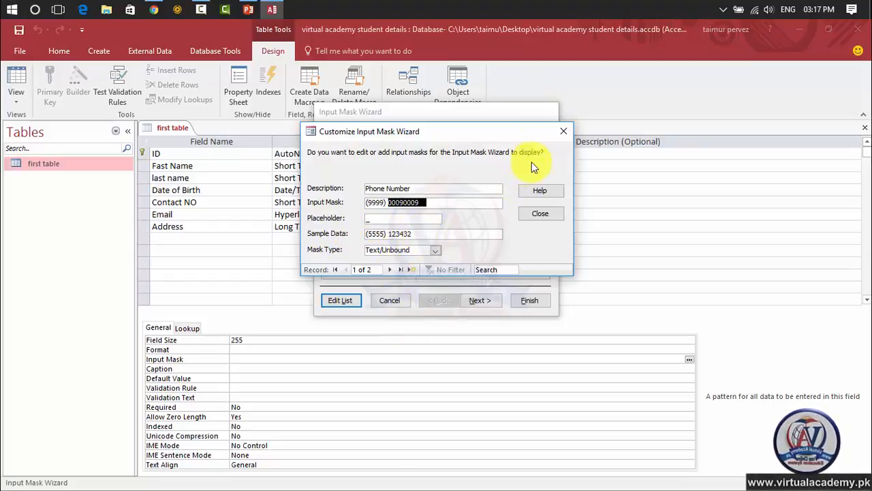
{"action": "left_click", "coordinate": [532, 213]}
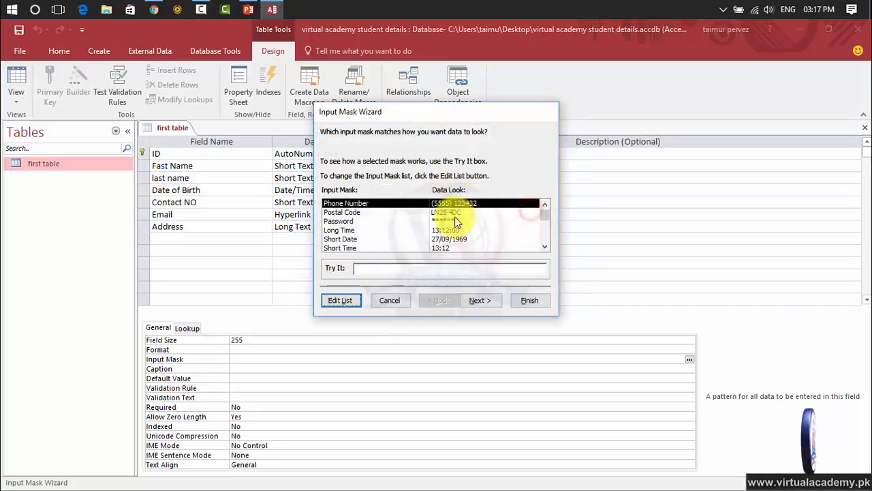
Step: Complete the Input Mask Wizard for Contact NO, keeping the Phone Number mask and underscore placeholder and storing data without the symbols
{"action": "left_click", "coordinate": [480, 301]}
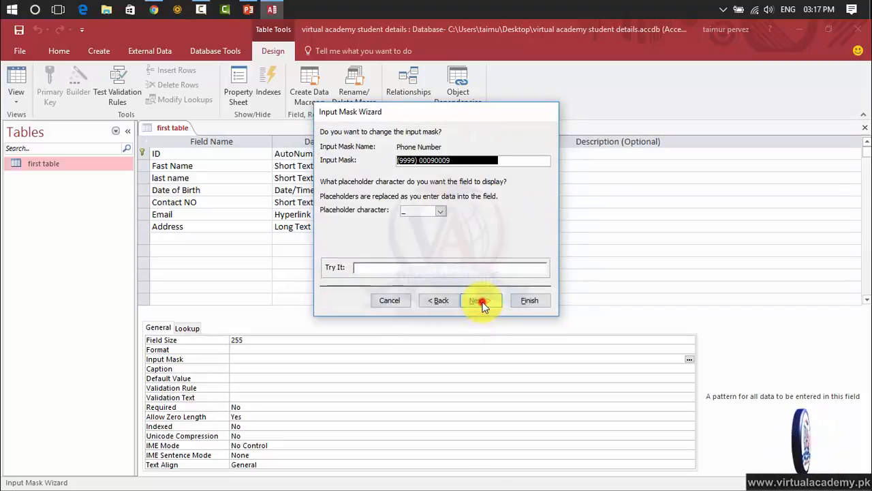
{"action": "left_click", "coordinate": [480, 300]}
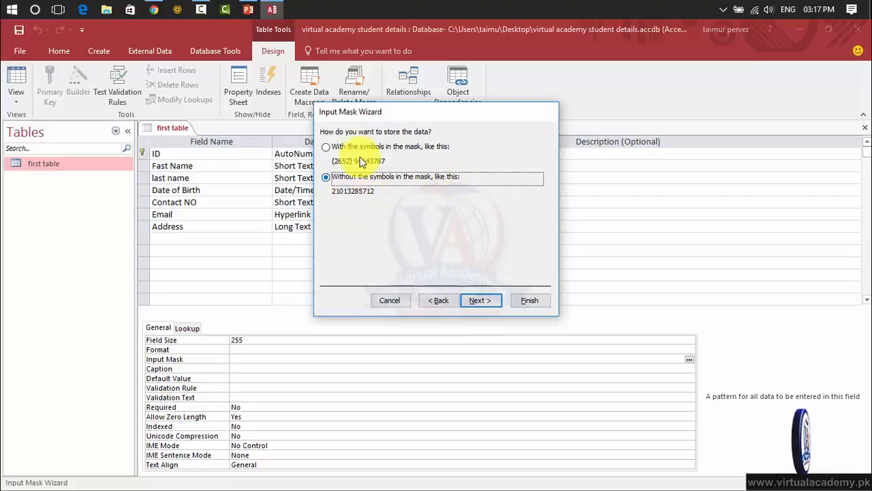
{"action": "left_click", "coordinate": [329, 146]}
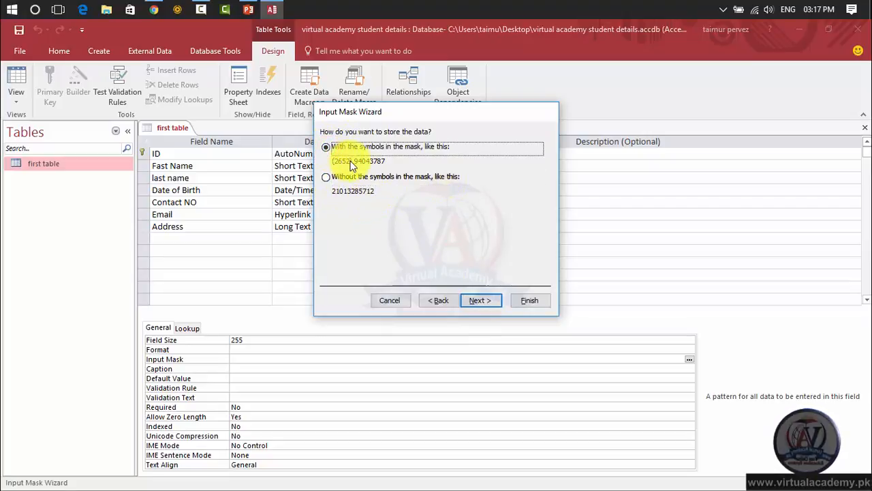
{"action": "left_click", "coordinate": [335, 177]}
{"action": "left_click", "coordinate": [489, 301]}
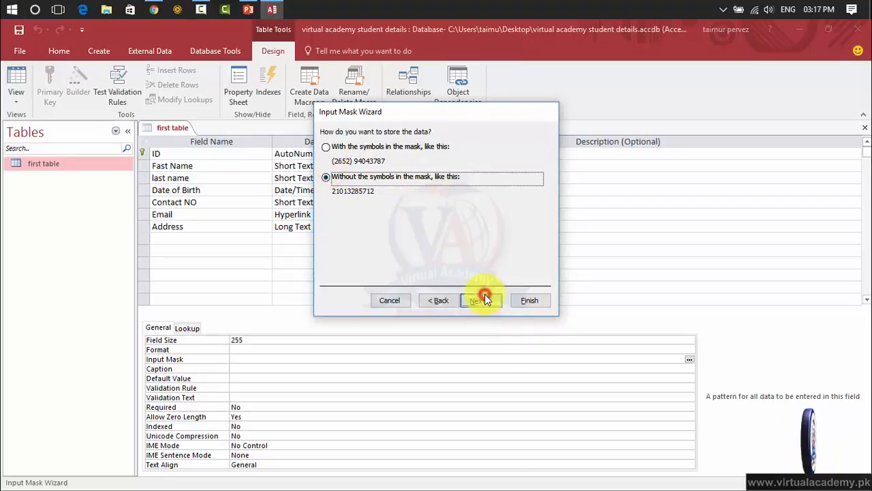
{"action": "left_click", "coordinate": [520, 301]}
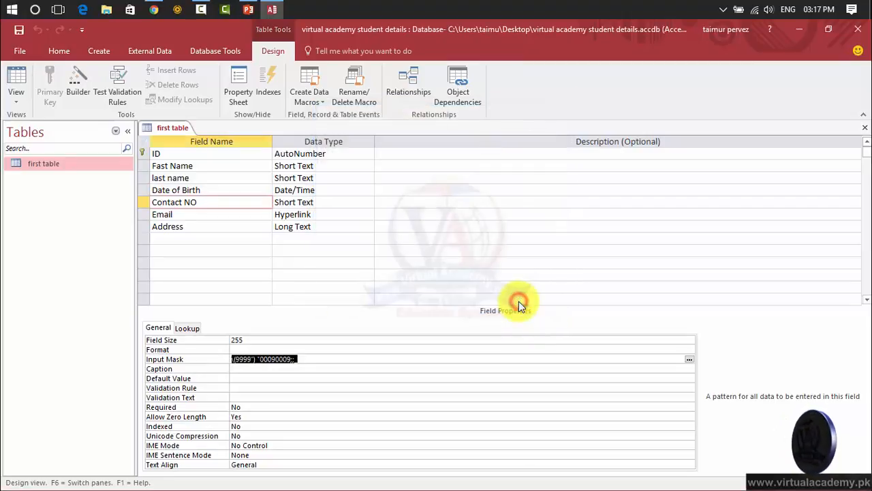
Step: Close the first table and save its design changes, including the new Contact NO input mask
{"action": "left_click", "coordinate": [250, 368]}
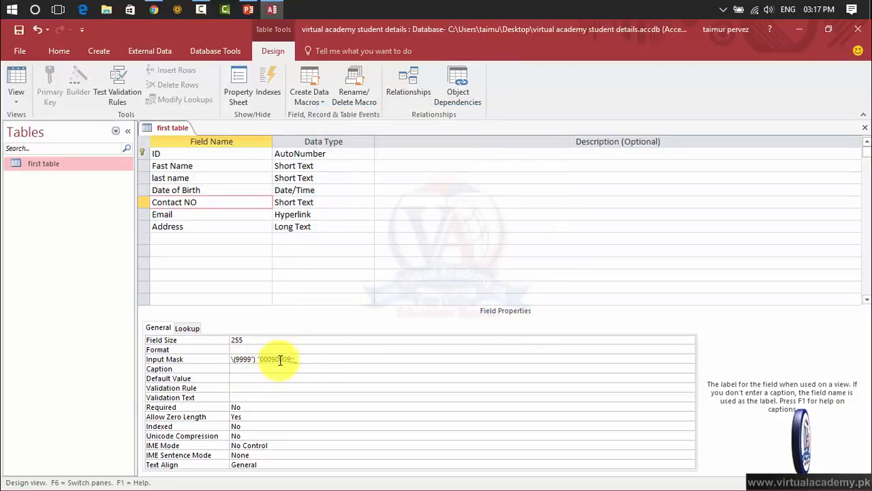
{"action": "left_click", "coordinate": [865, 128]}
{"action": "left_click", "coordinate": [394, 296]}
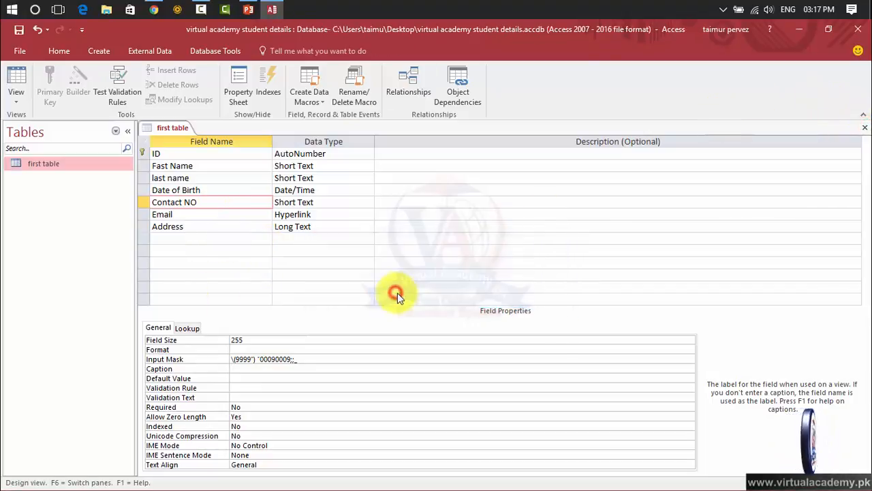
Step: Reopen the first table in Datasheet View and check the phone mask in the second record's empty Contact NO cell
{"action": "double_click", "coordinate": [75, 168]}
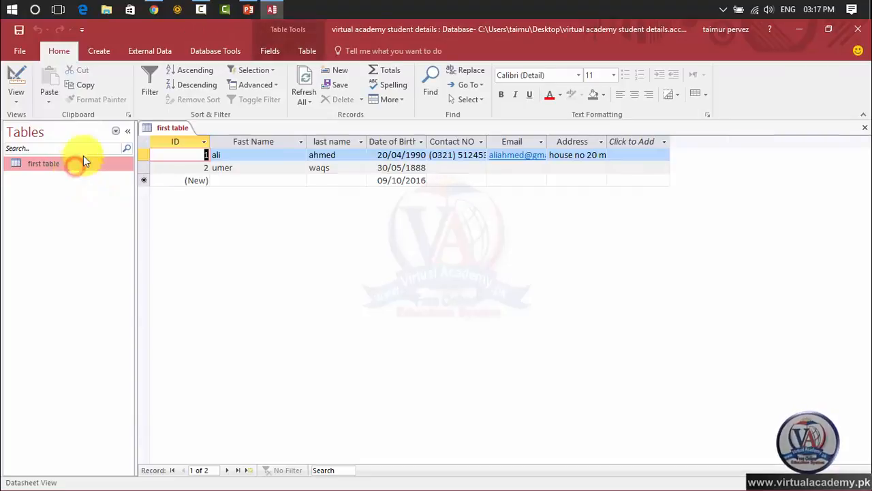
{"action": "left_click", "coordinate": [447, 167]}
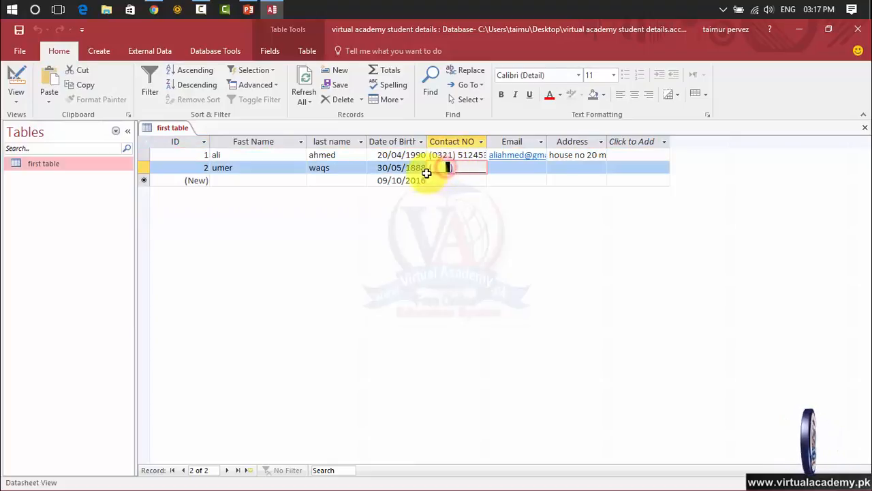
{"action": "left_click_drag", "start_coordinate": [463, 168], "coordinate": [483, 171]}
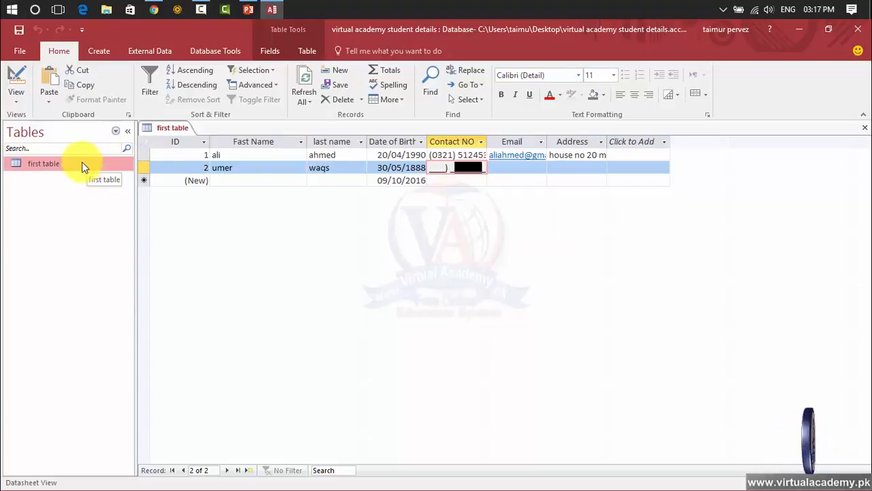
Step: Return the table to Design View and examine the Contact NO field's general properties and its Lookup display control
{"action": "left_click", "coordinate": [18, 102]}
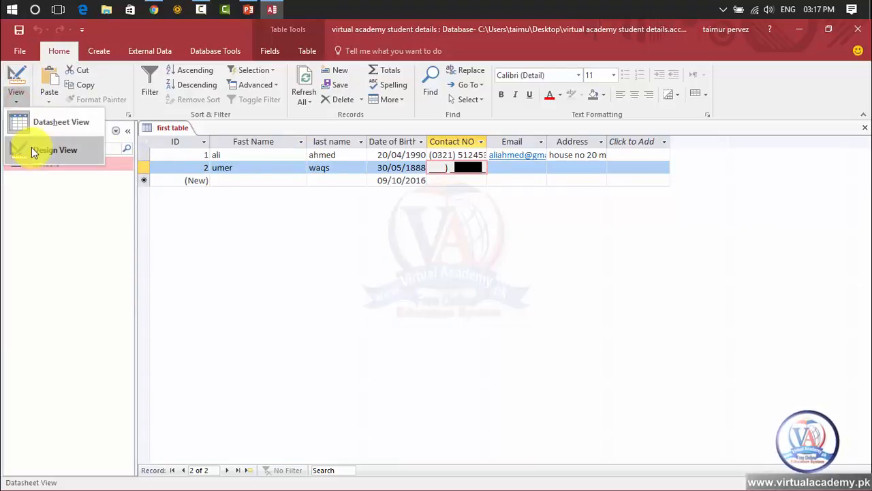
{"action": "left_click", "coordinate": [31, 147]}
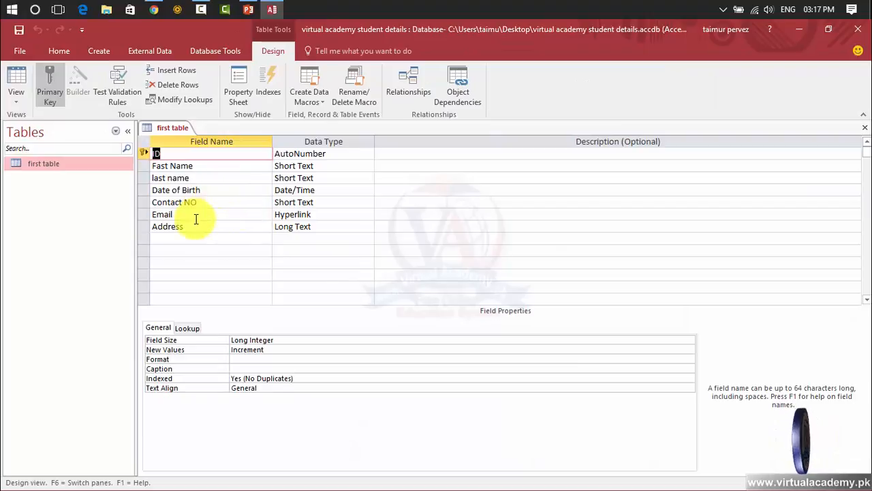
{"action": "left_click", "coordinate": [190, 203]}
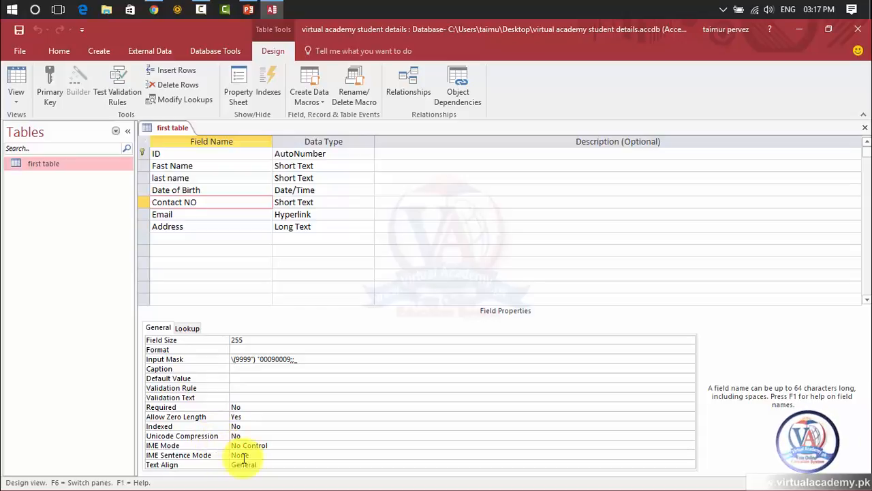
{"action": "left_click", "coordinate": [254, 368]}
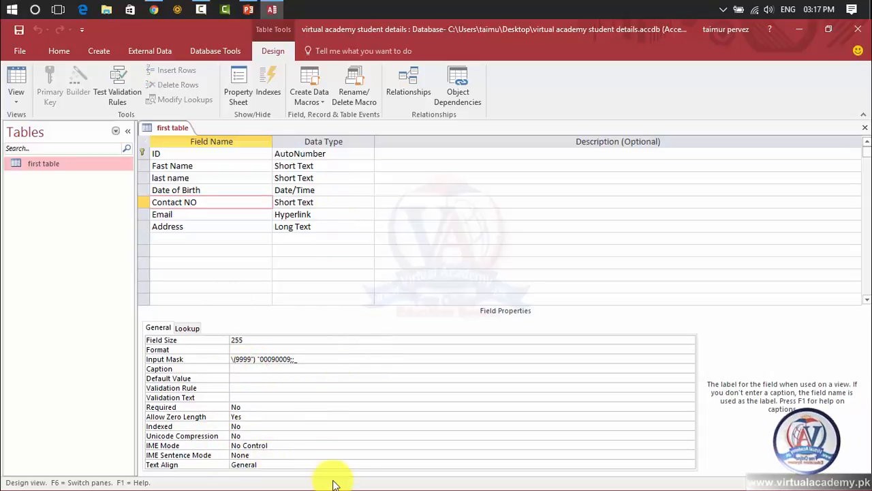
{"action": "left_click", "coordinate": [186, 329]}
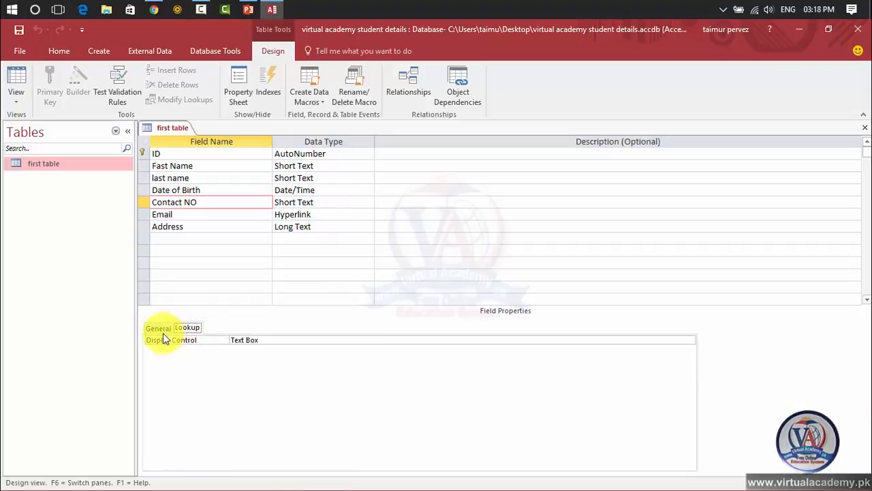
{"action": "left_click", "coordinate": [163, 331]}
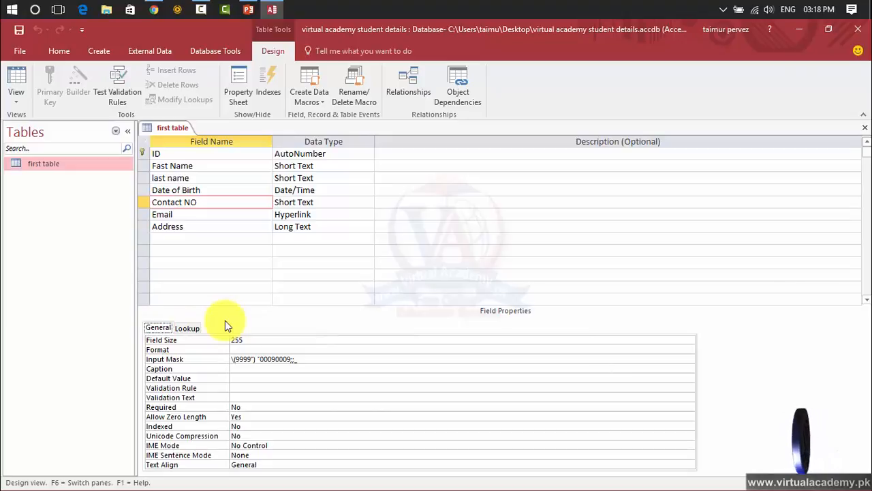